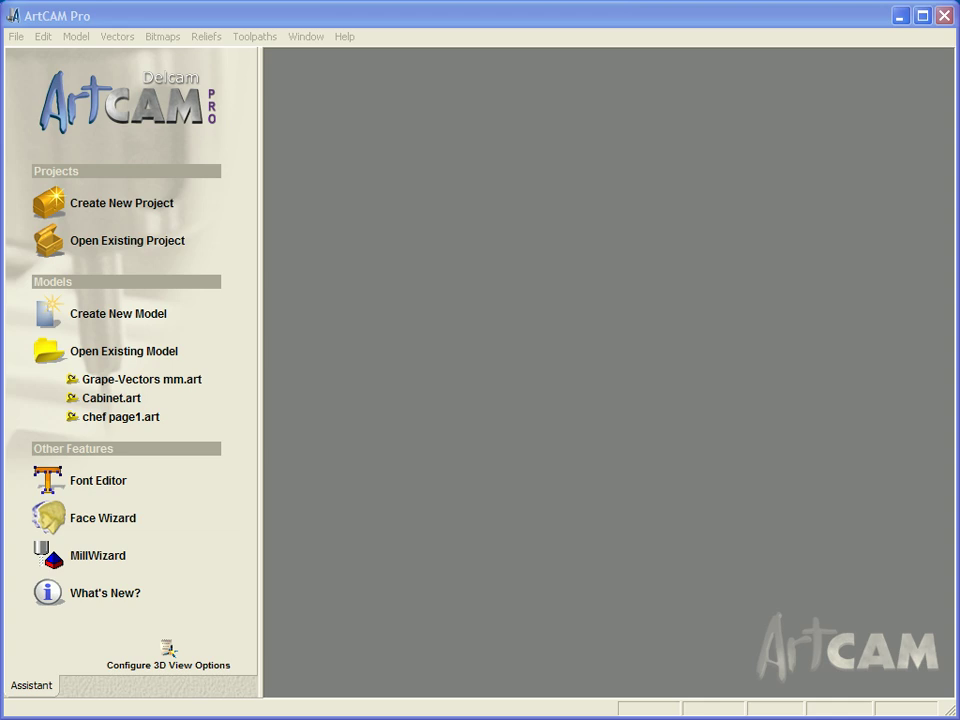
# Launch the Mill Wizard and select Toy Train.3dm from the 3D Model Import folder.
pyautogui.hotkey('alt', 'Tab')
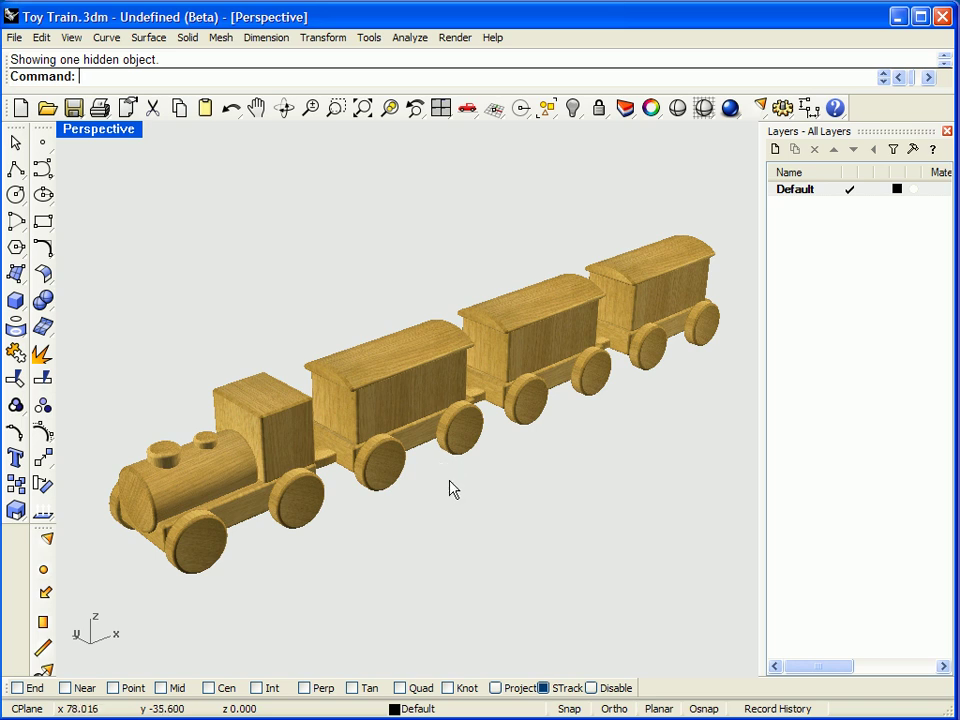
pyautogui.moveTo(449, 488); pyautogui.dragTo(474, 480, button='right')
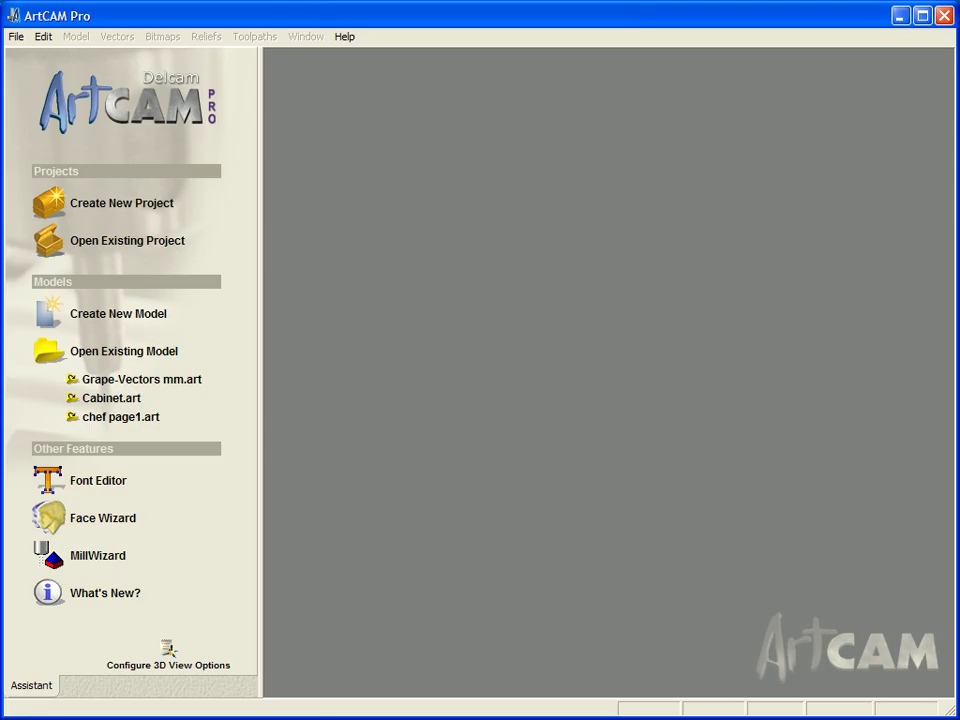
pyautogui.click(115, 562)
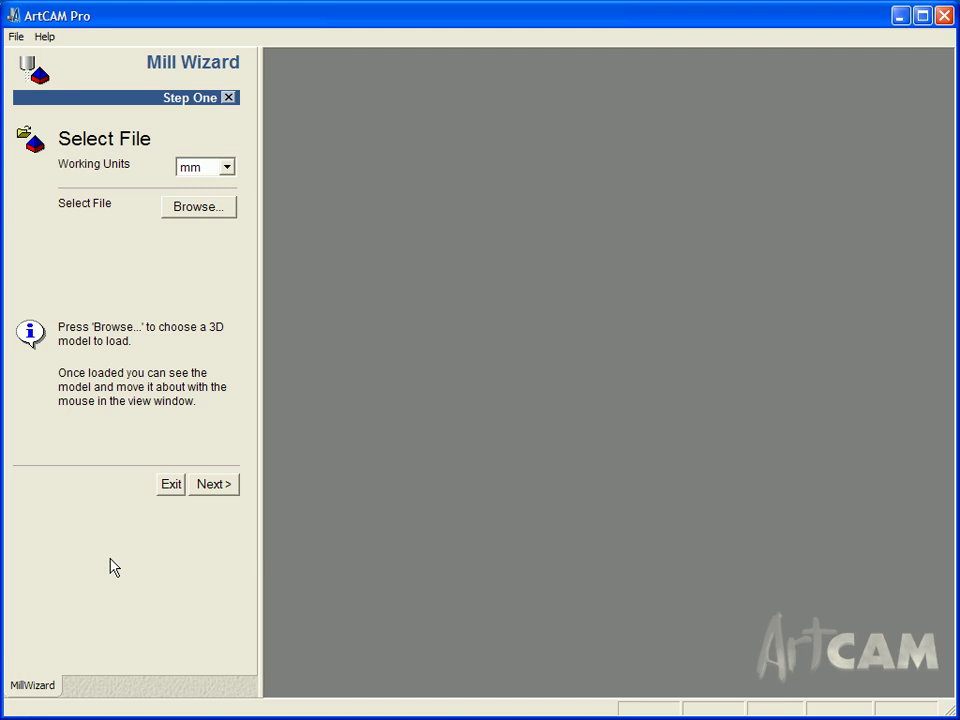
pyautogui.click(199, 219)
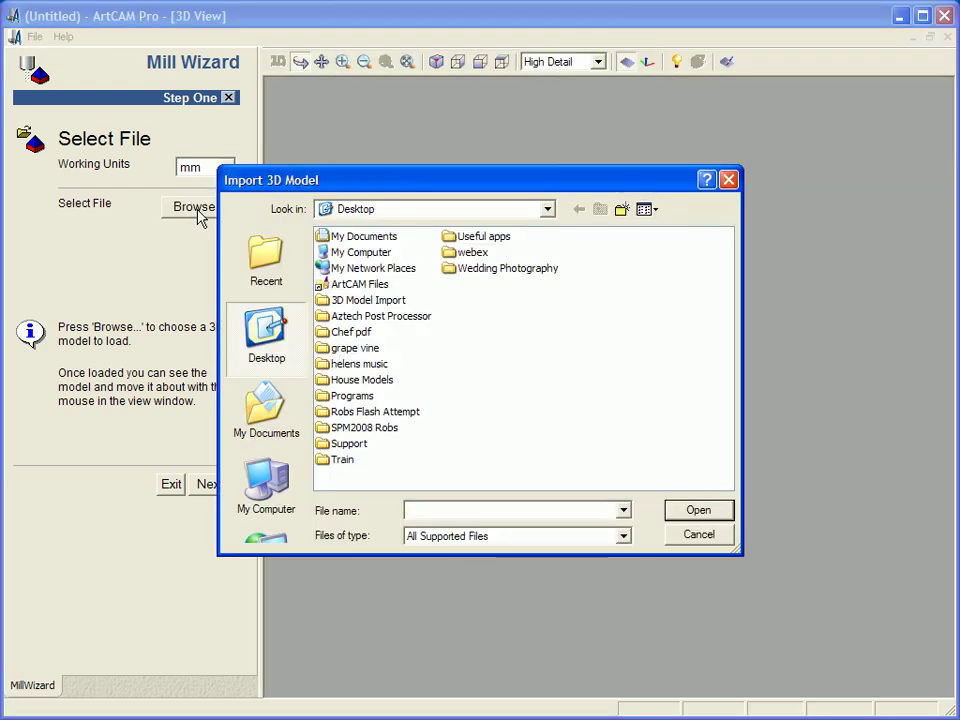
pyautogui.doubleClick(350, 301)
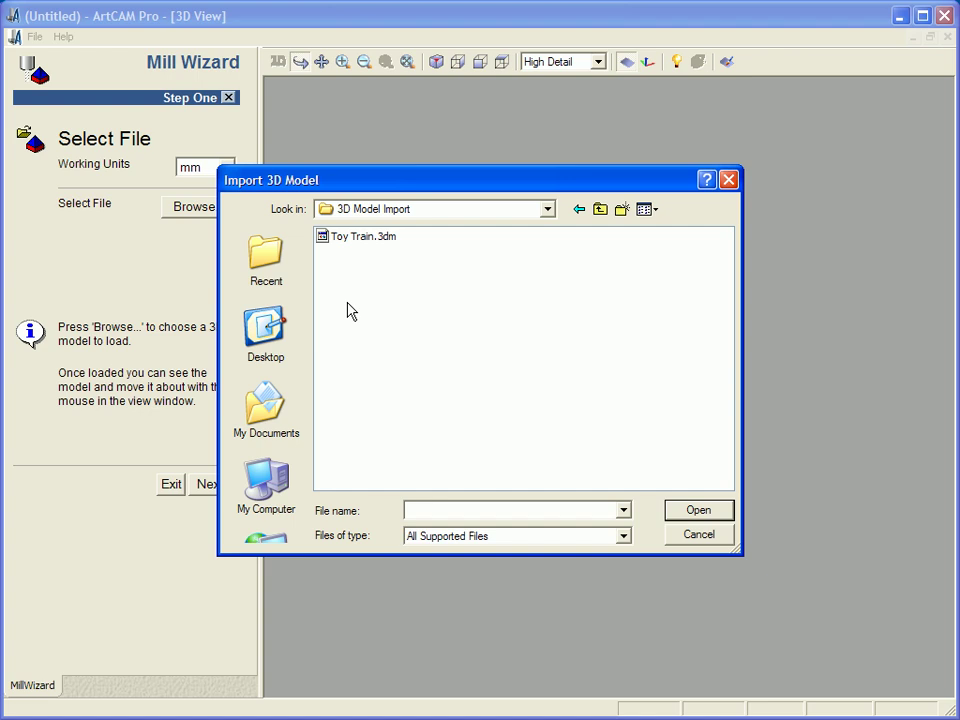
pyautogui.click(352, 238)
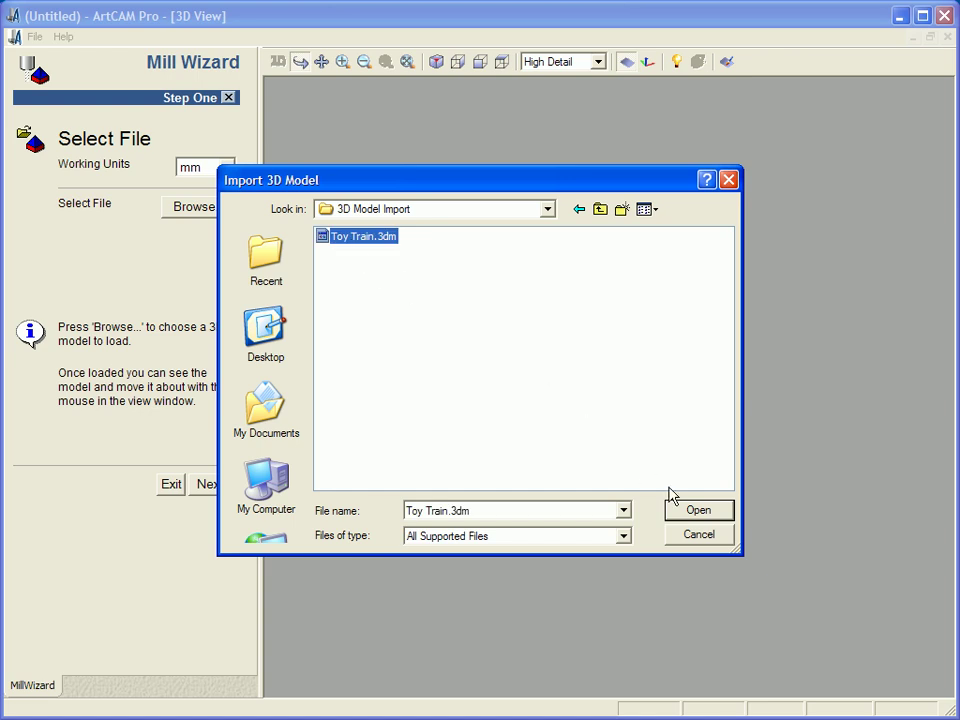
# Import Toy Train.3dm (207.489 × 32.011 × 28.842 mm) and orbit it to inspect its sides.
pyautogui.click(699, 512)
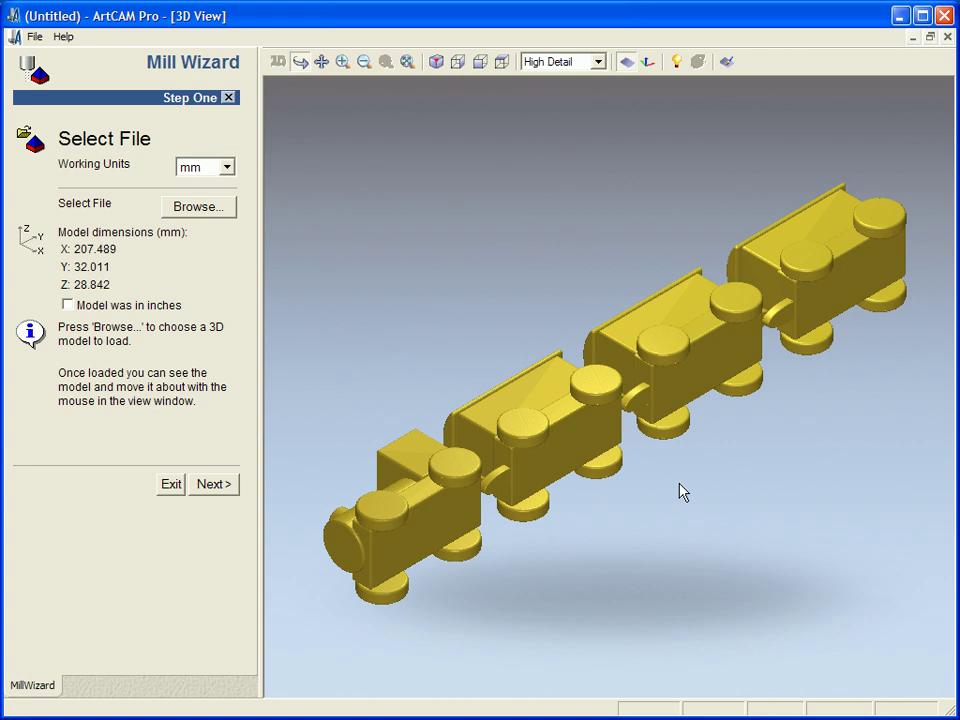
pyautogui.moveTo(730, 432); pyautogui.dragTo(741, 701)
pyautogui.moveTo(600, 410); pyautogui.dragTo(791, 483)
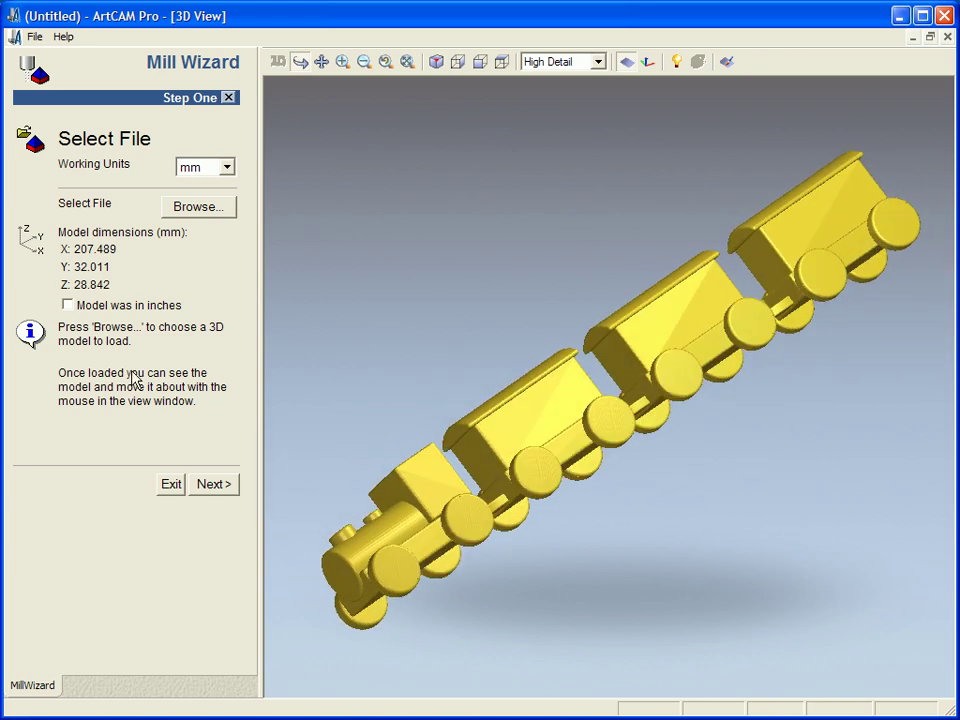
# Advance to the cut direction step and orbit the train to view its underside.
pyautogui.click(214, 485)
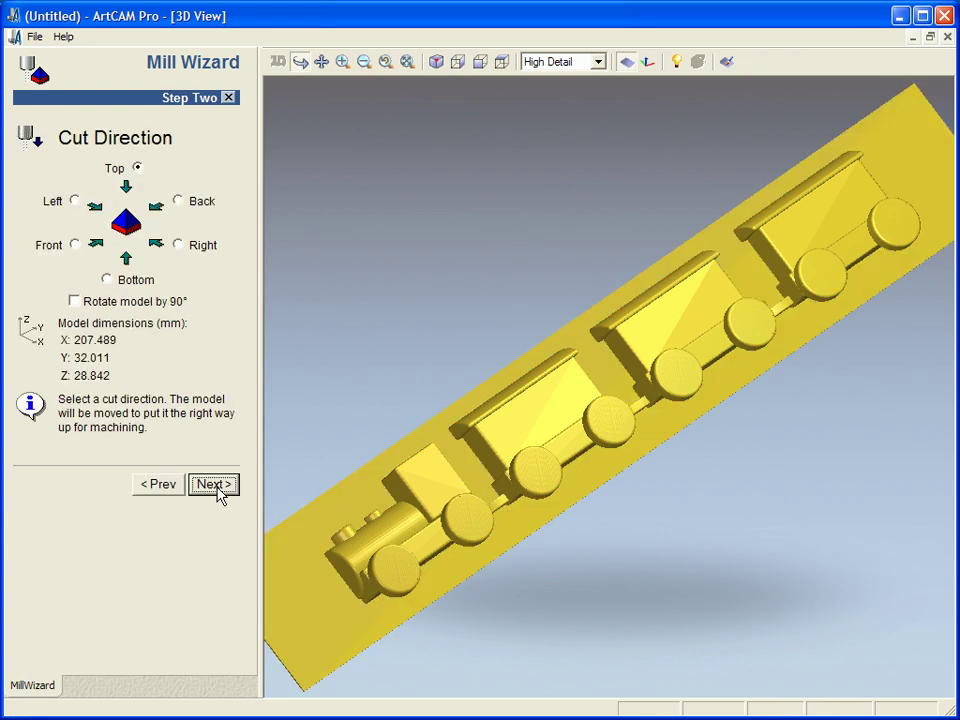
pyautogui.moveTo(708, 553); pyautogui.dragTo(694, 407)
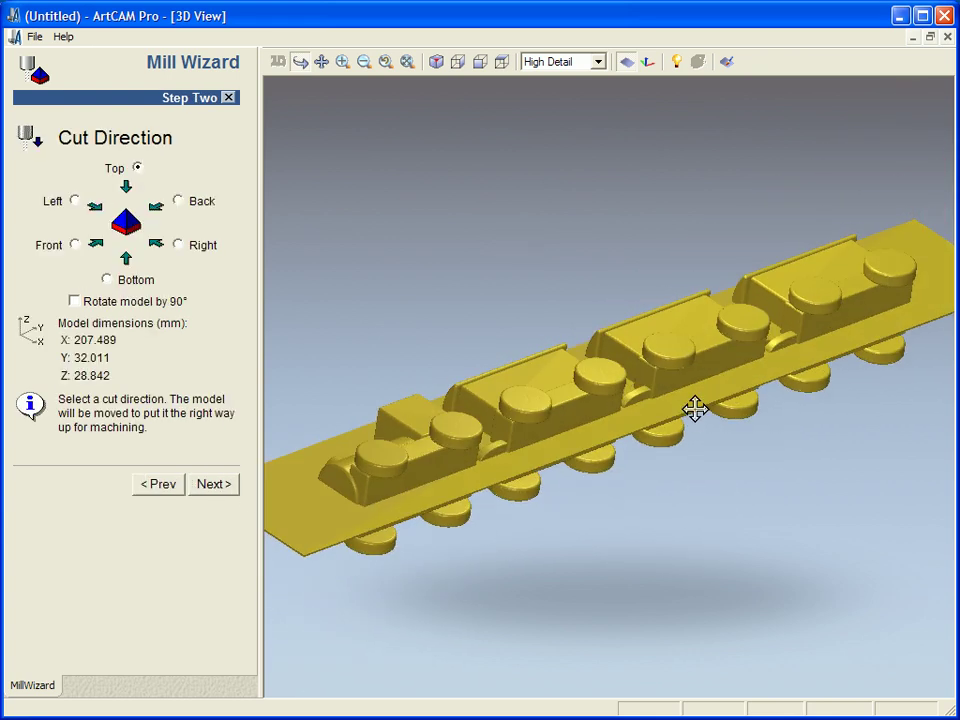
pyautogui.moveTo(750, 568); pyautogui.dragTo(731, 562)
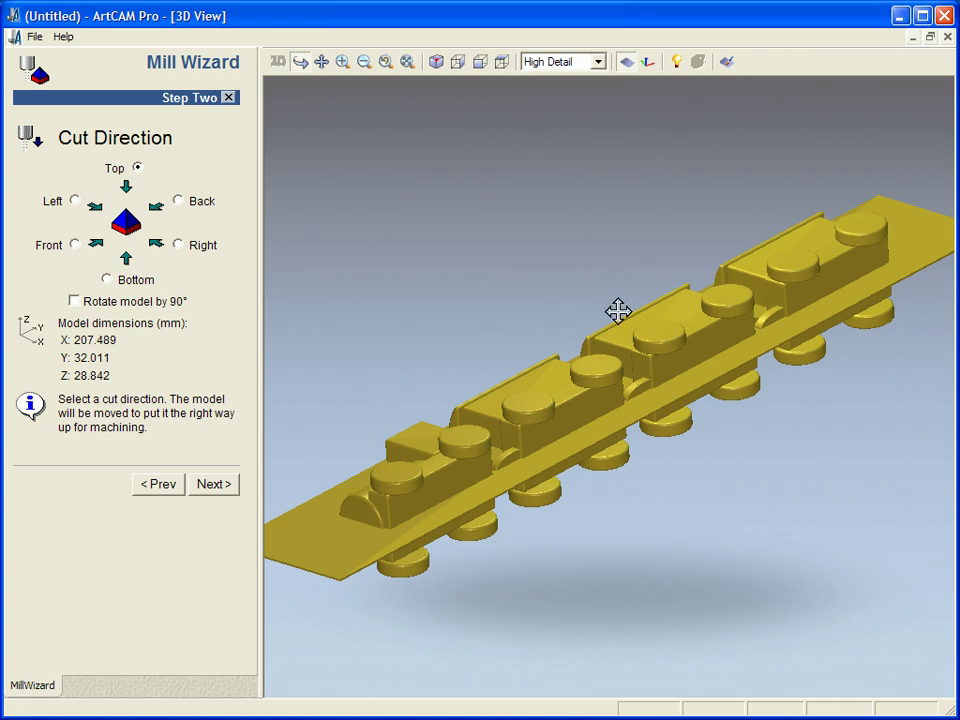
# Try Bottom, Back and Front cut directions, then settle on Top without 90° rotation.
pyautogui.click(118, 279)
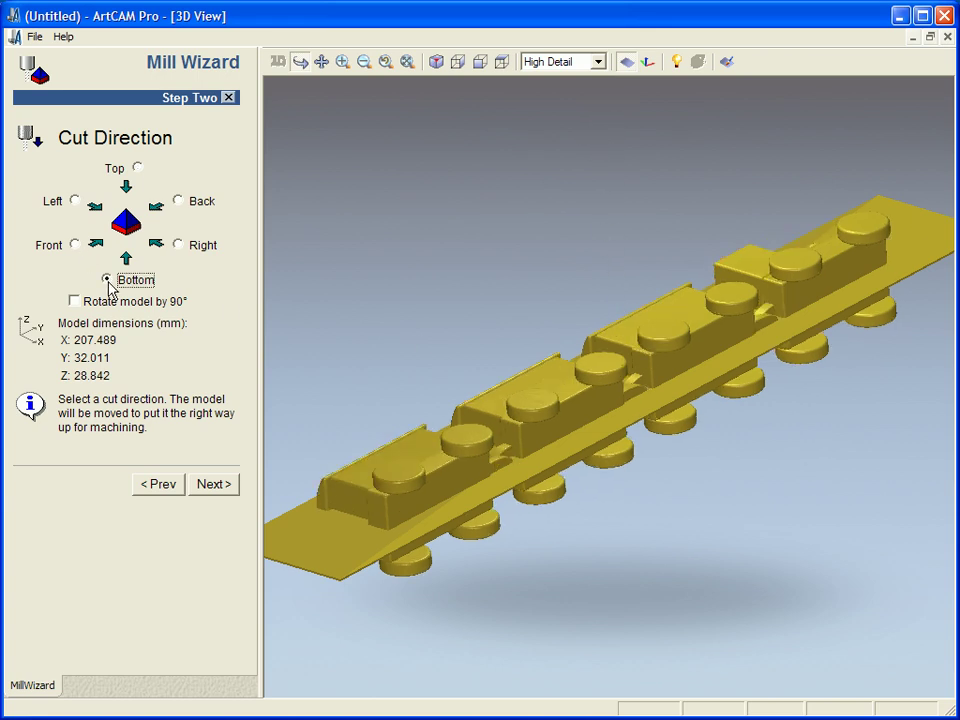
pyautogui.click(179, 200)
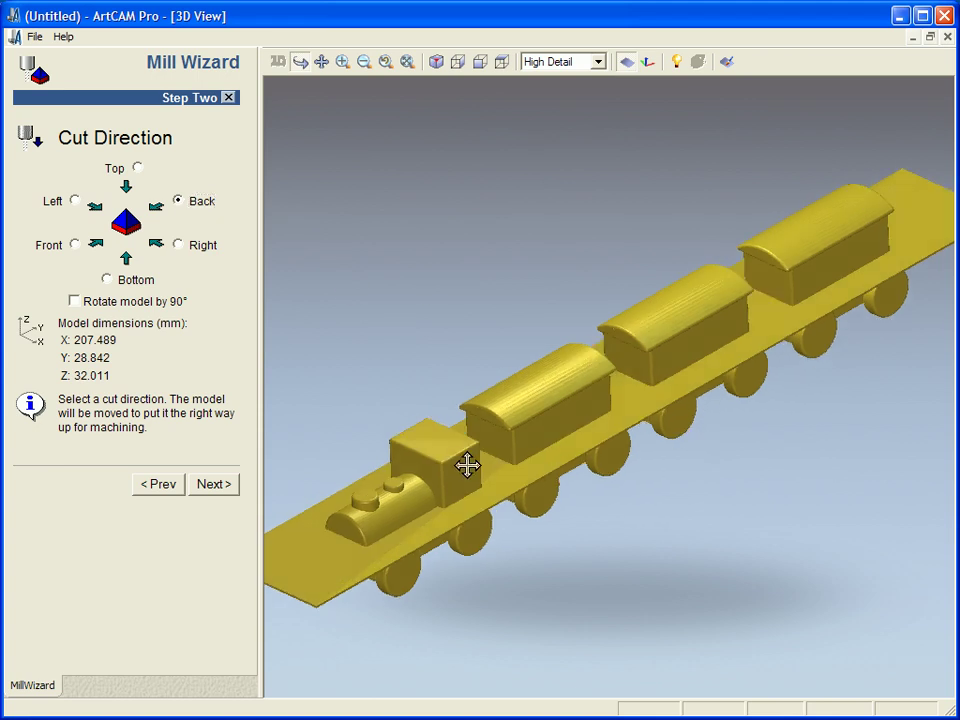
pyautogui.click(76, 245)
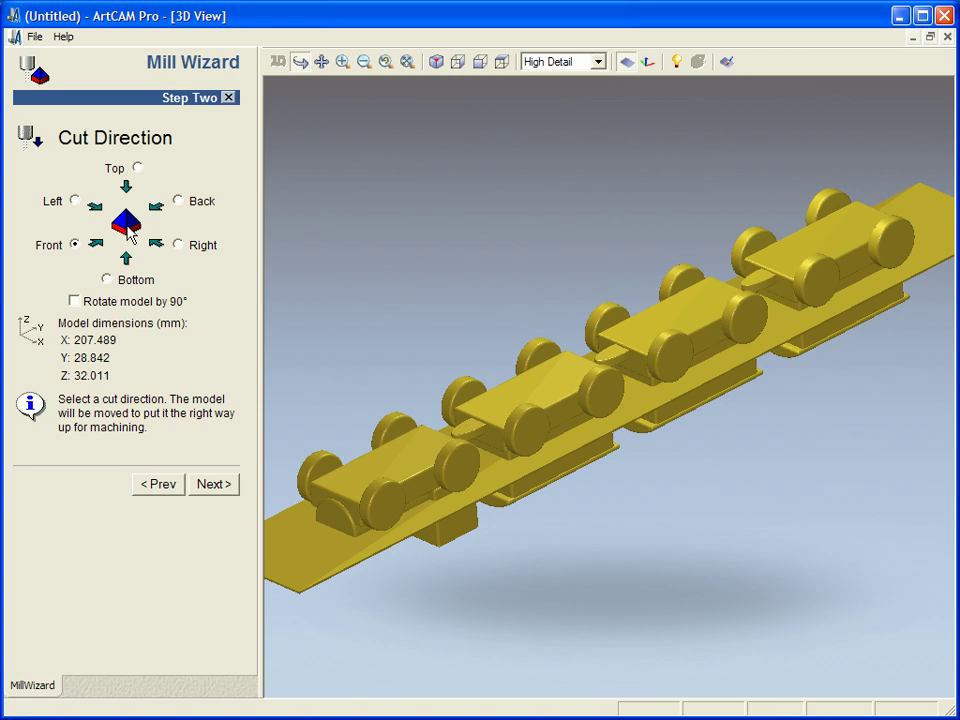
pyautogui.click(137, 168)
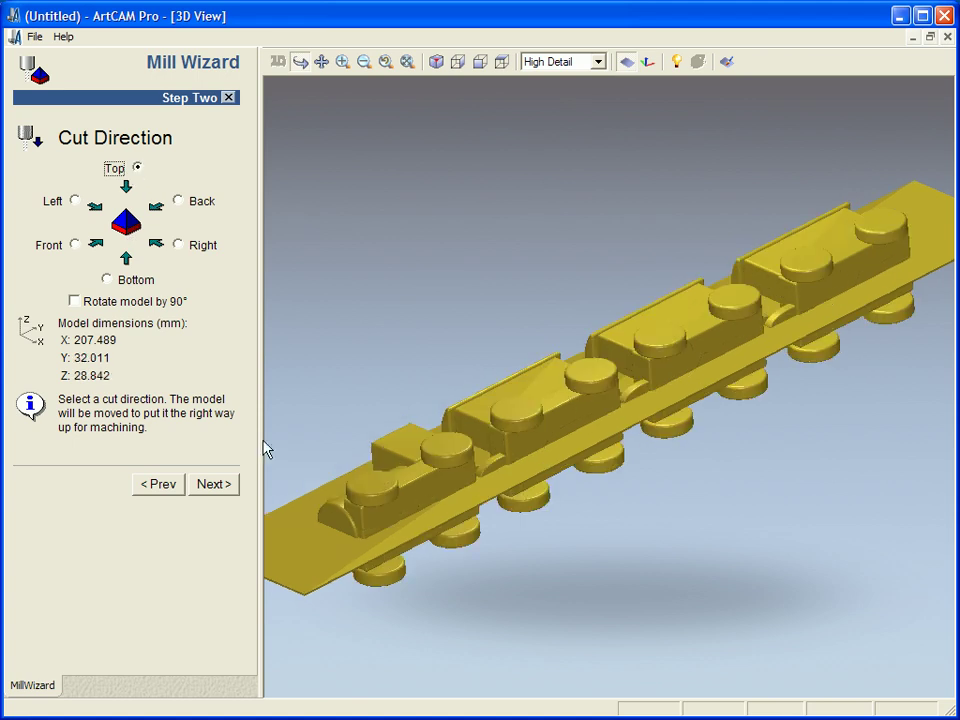
pyautogui.click(75, 302)
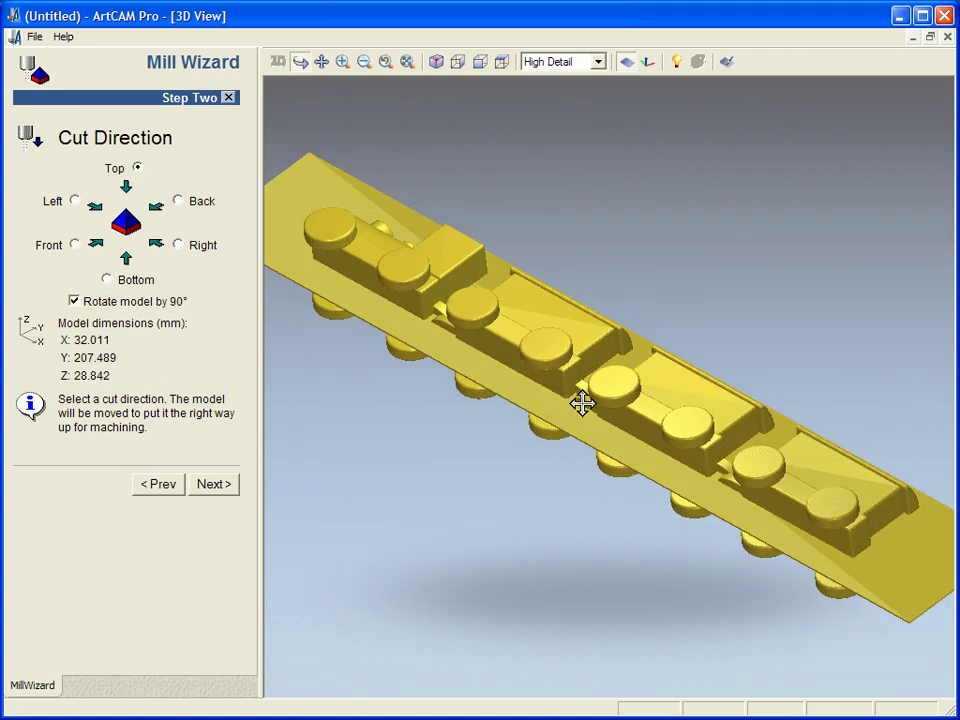
pyautogui.click(74, 301)
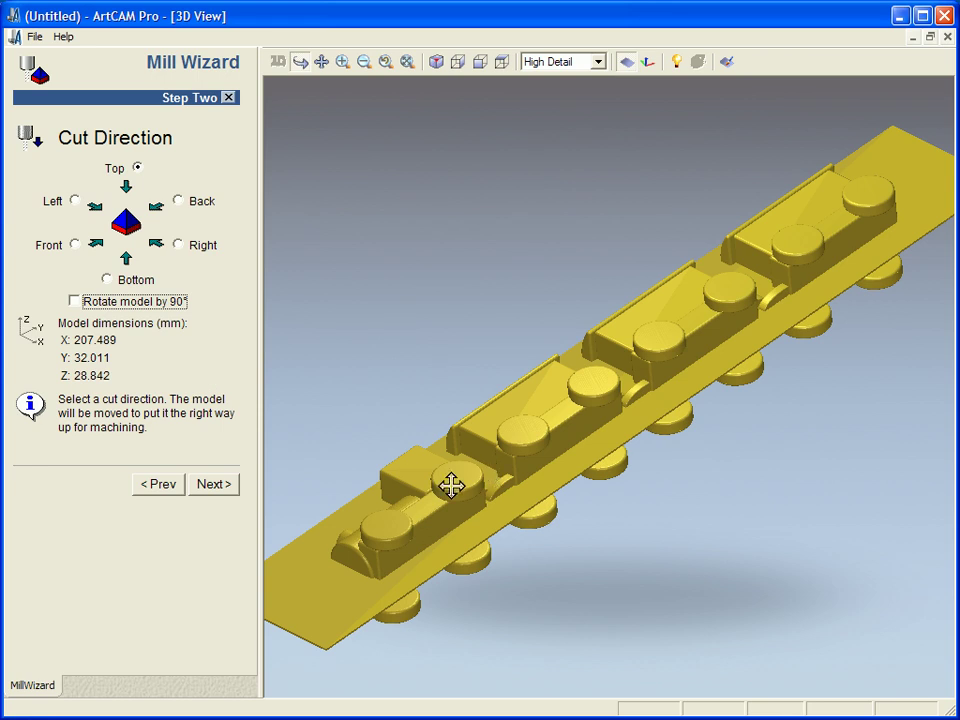
# Resize the train to X 200 mm, giving Y 30.855, Z 27.801 at 96.391%.
pyautogui.click(214, 484)
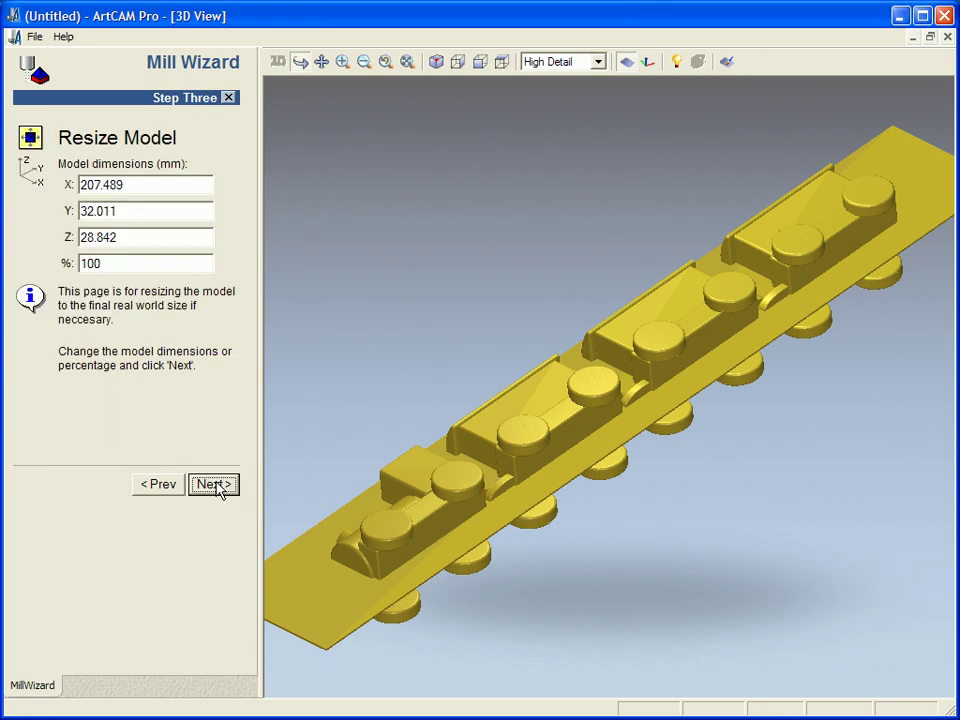
pyautogui.moveTo(422, 501); pyautogui.dragTo(424, 484)
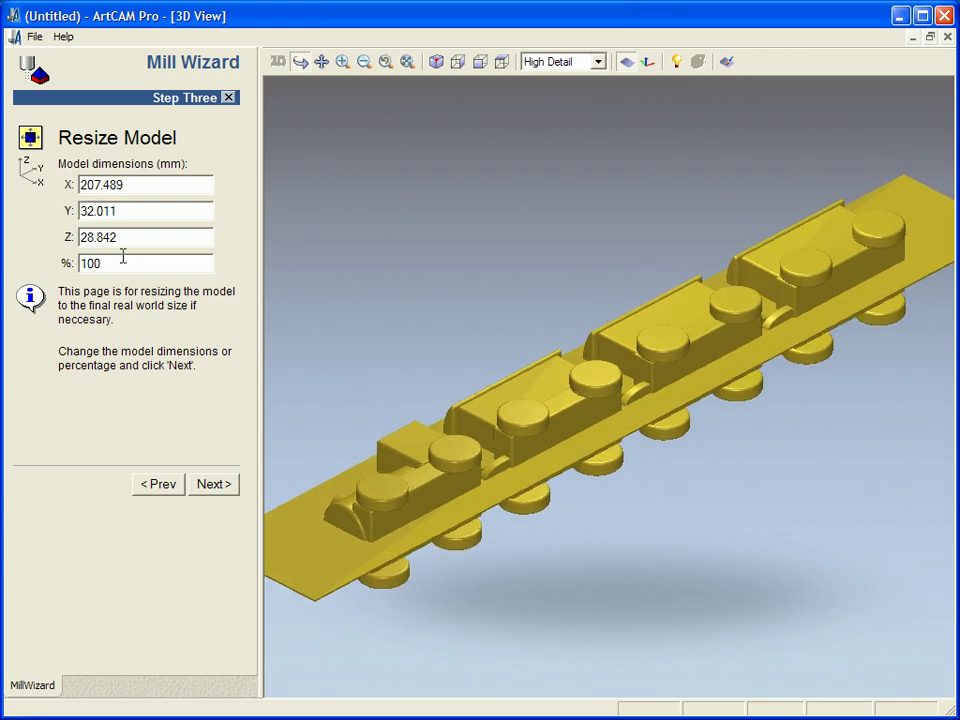
pyautogui.doubleClick(91, 186)
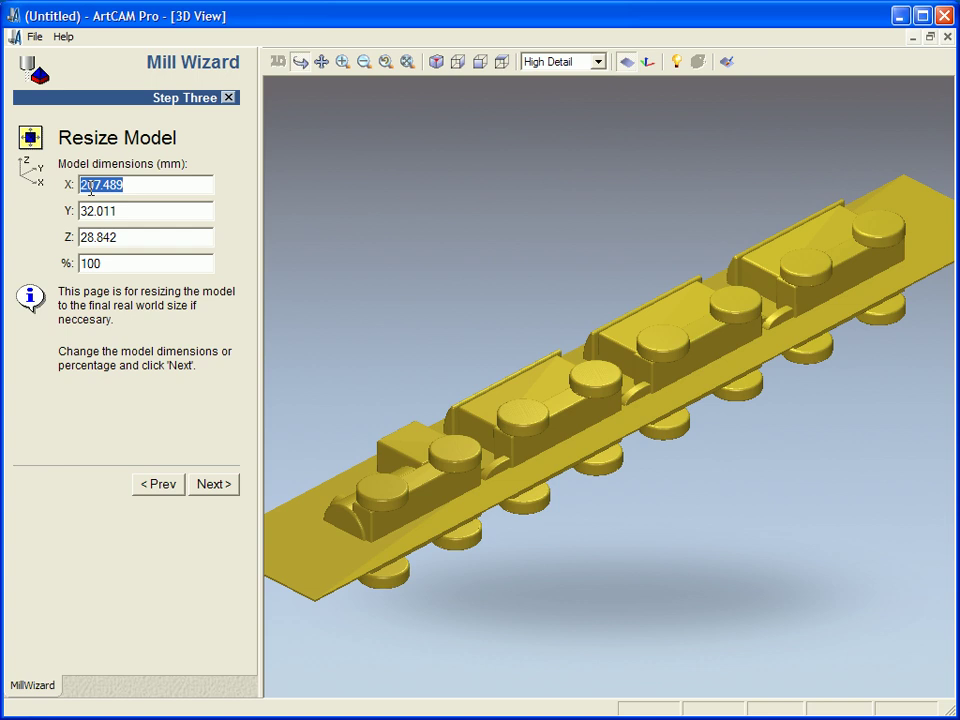
pyautogui.write('200')
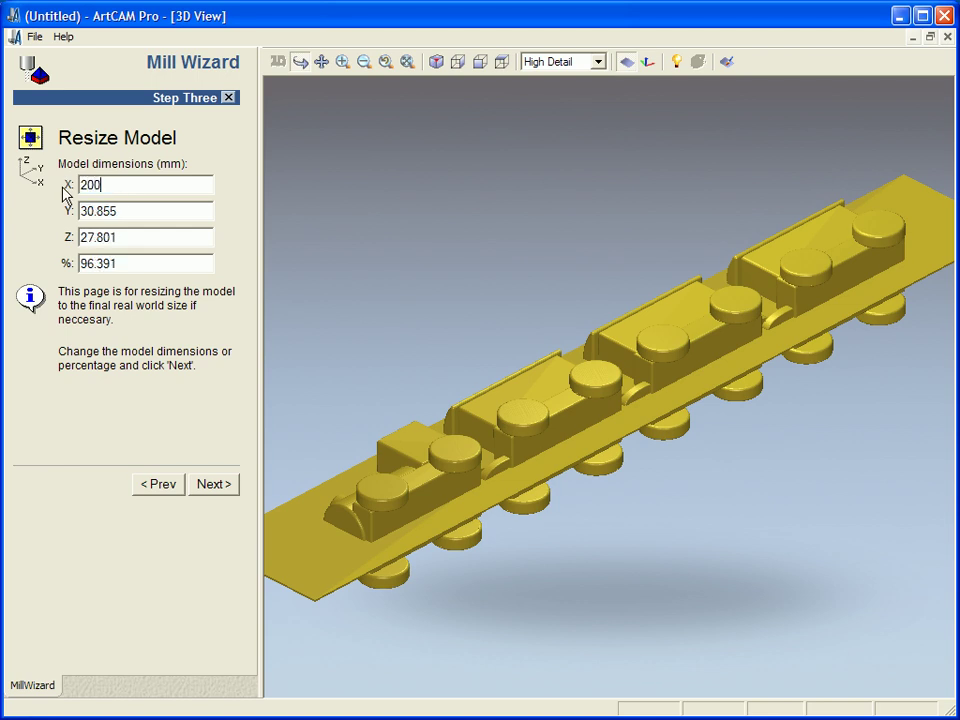
pyautogui.moveTo(120, 212); pyautogui.dragTo(88, 208)
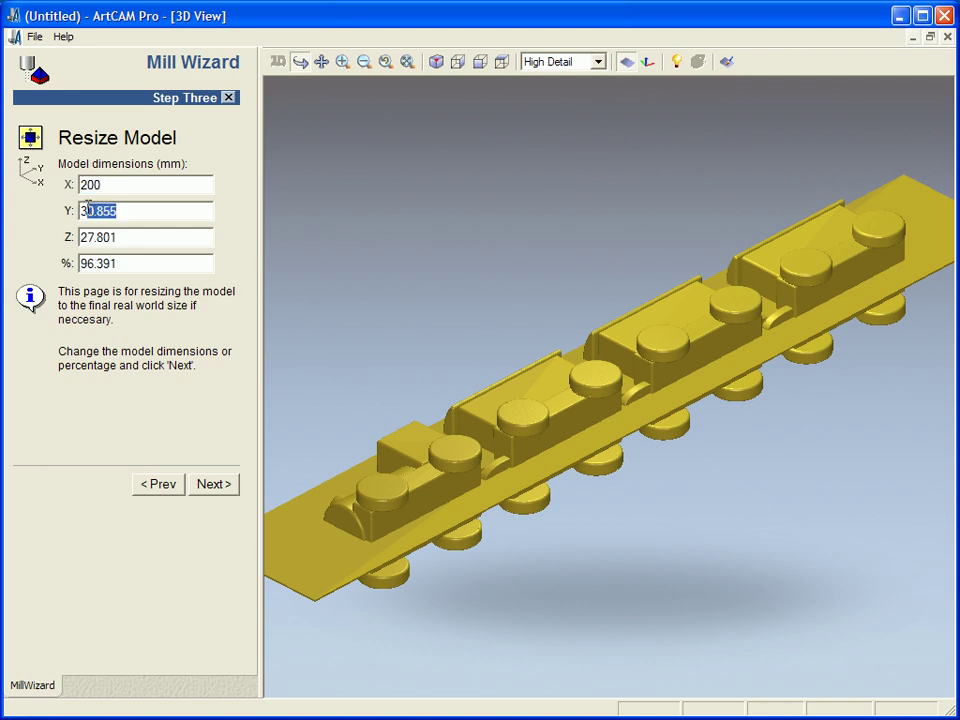
pyautogui.moveTo(131, 237); pyautogui.dragTo(66, 251)
pyautogui.moveTo(137, 261); pyautogui.dragTo(60, 268)
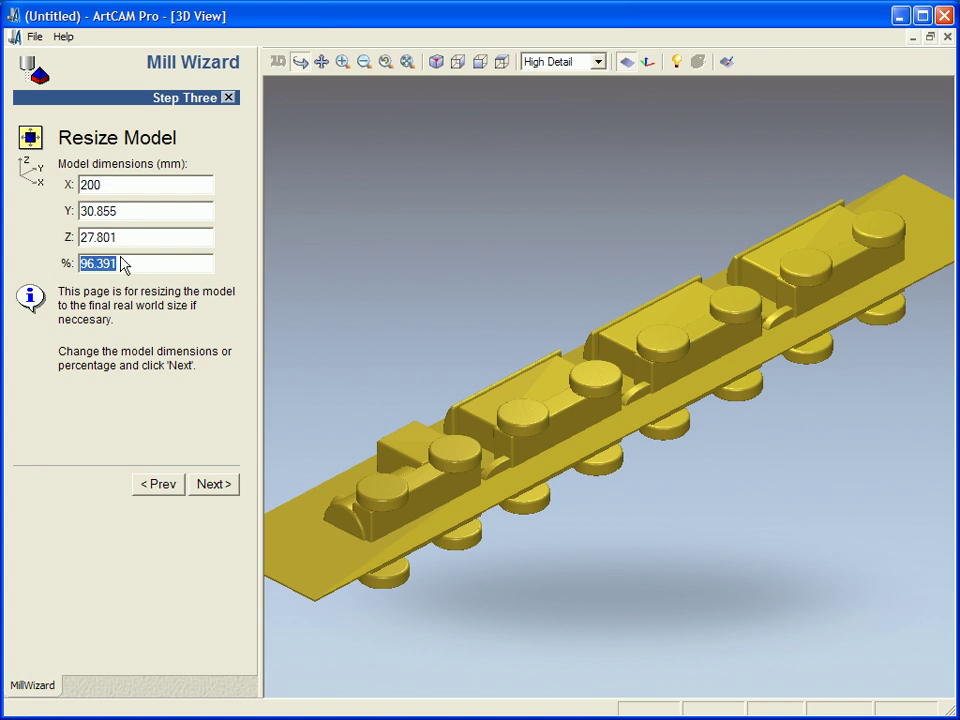
# Try the Bottom of Model cut plane (-13.901), then set it to Centre in Model (CP 0).
pyautogui.click(204, 488)
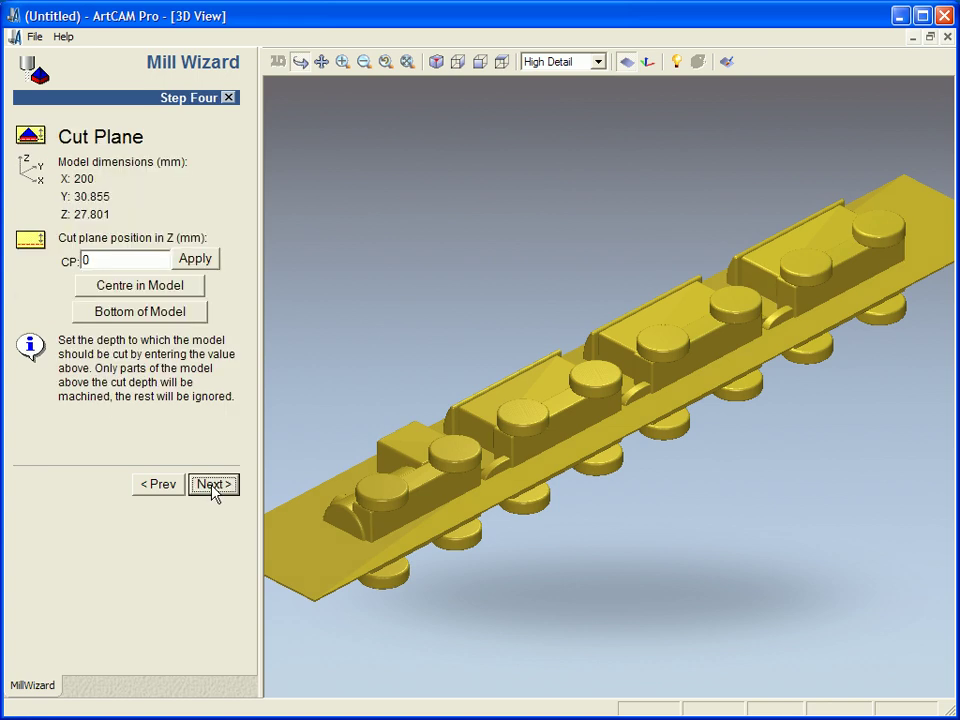
pyautogui.moveTo(289, 499); pyautogui.dragTo(626, 441)
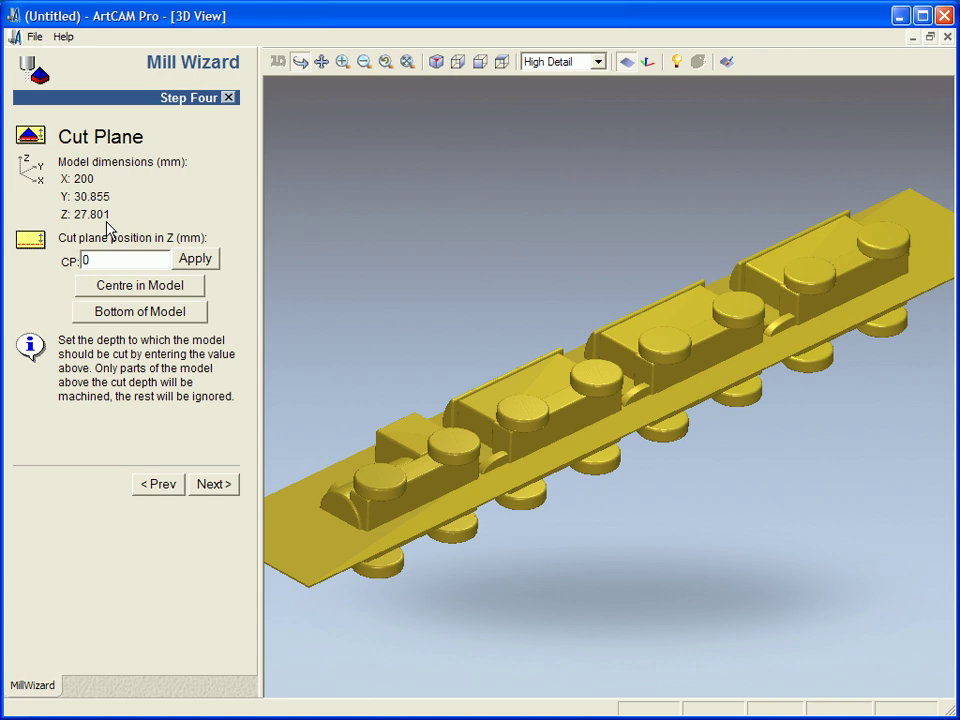
pyautogui.click(95, 313)
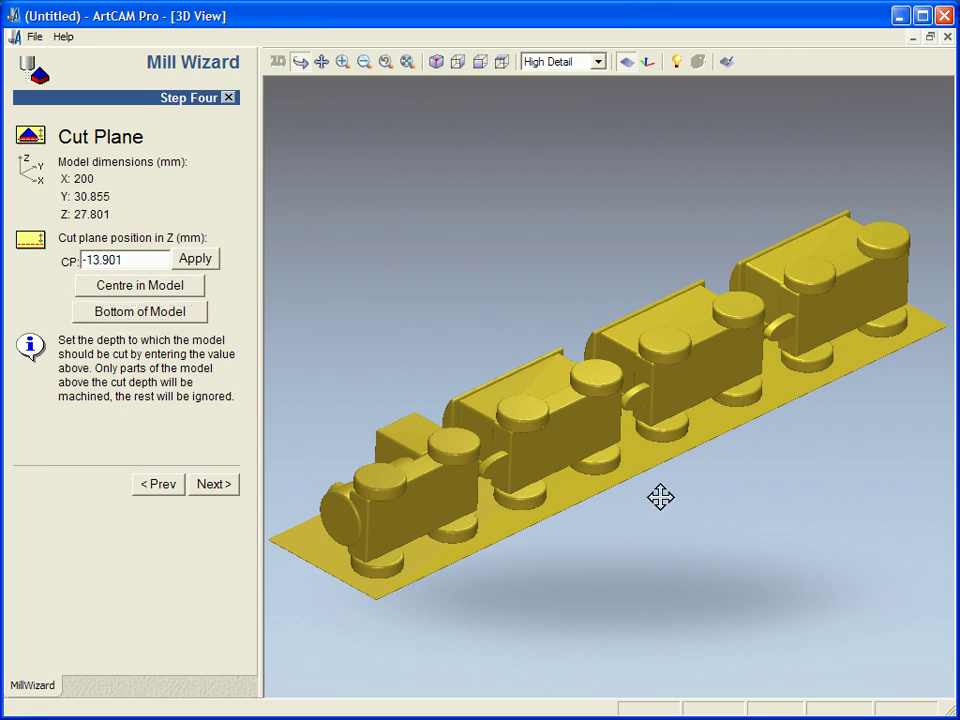
pyautogui.moveTo(660, 495); pyautogui.dragTo(658, 418)
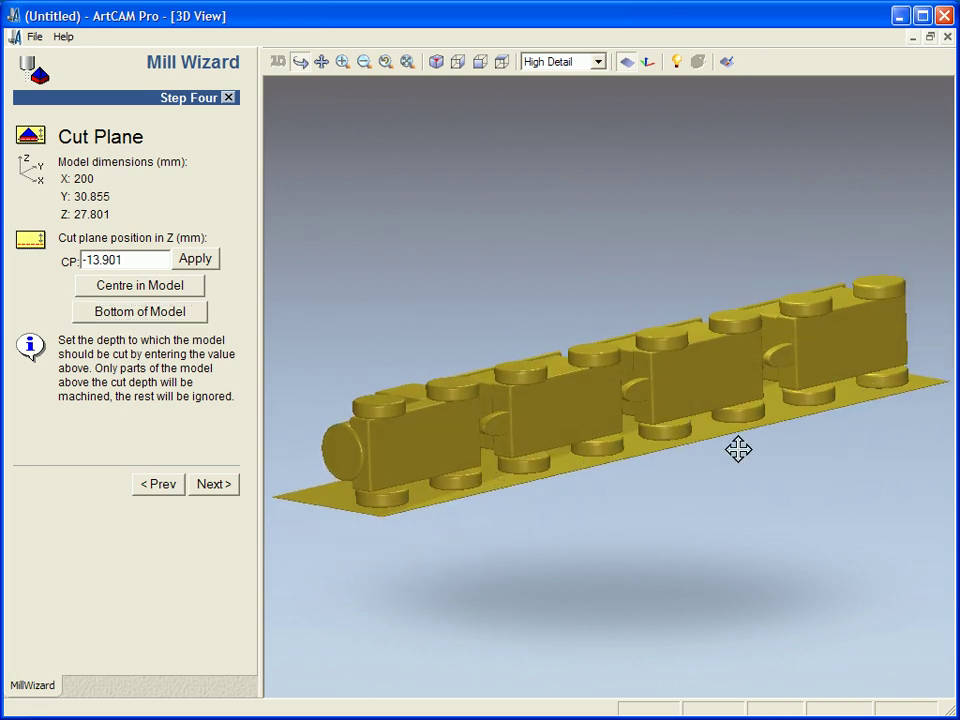
pyautogui.moveTo(739, 375); pyautogui.dragTo(722, 465)
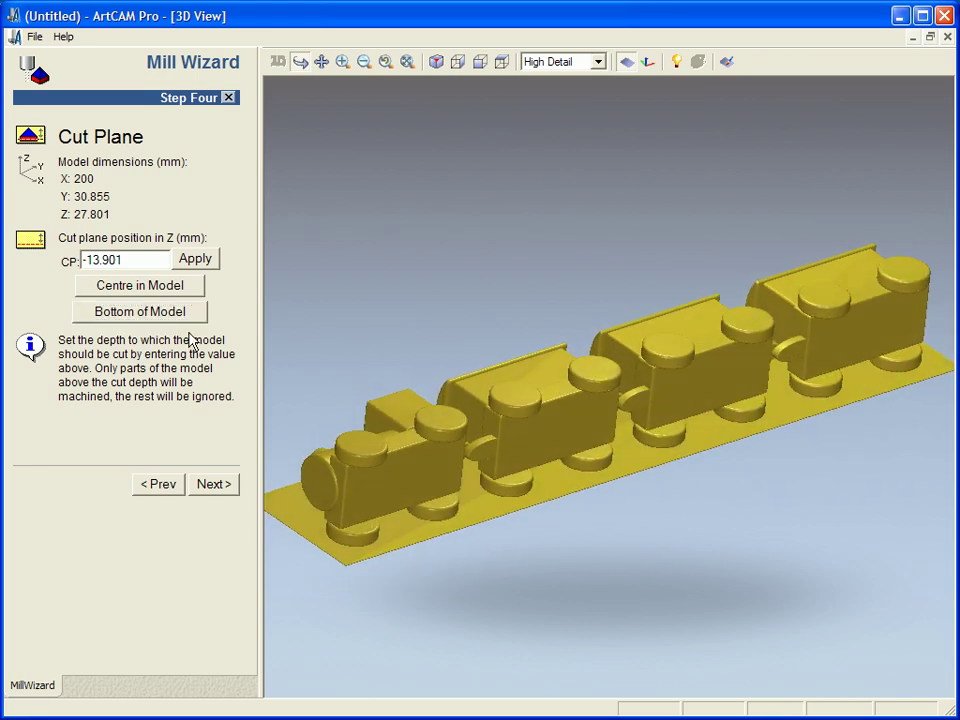
pyautogui.click(158, 285)
pyautogui.moveTo(296, 422); pyautogui.dragTo(602, 525)
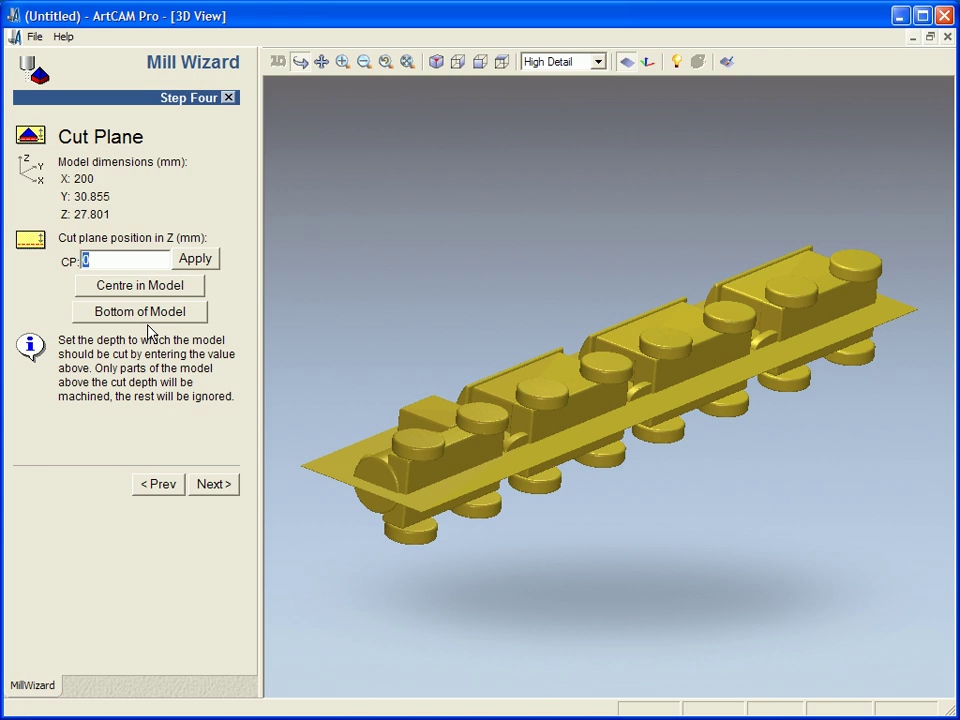
pyautogui.click(203, 486)
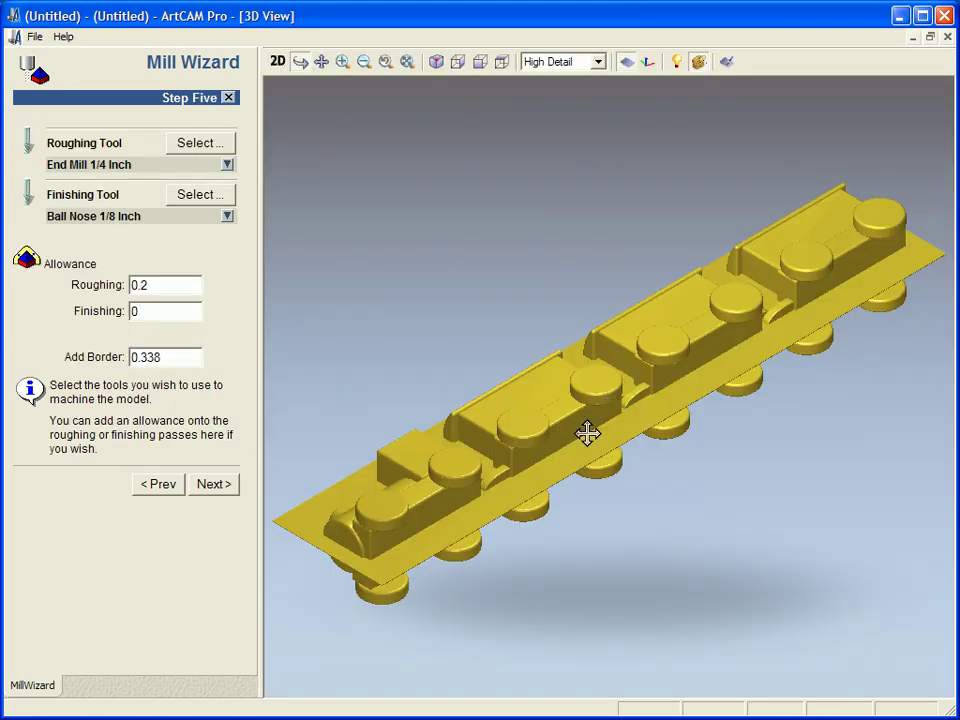
# Choose End Mill 10 mm from the Wood or Plastic tools as the roughing tool.
pyautogui.moveTo(527, 519); pyautogui.dragTo(521, 493)
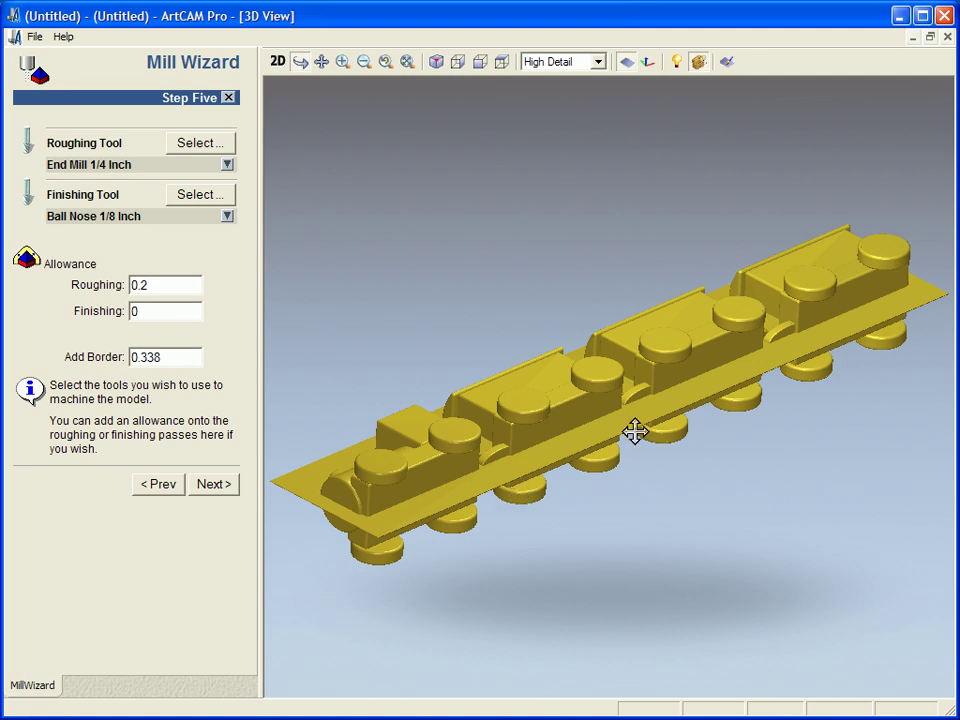
pyautogui.click(213, 143)
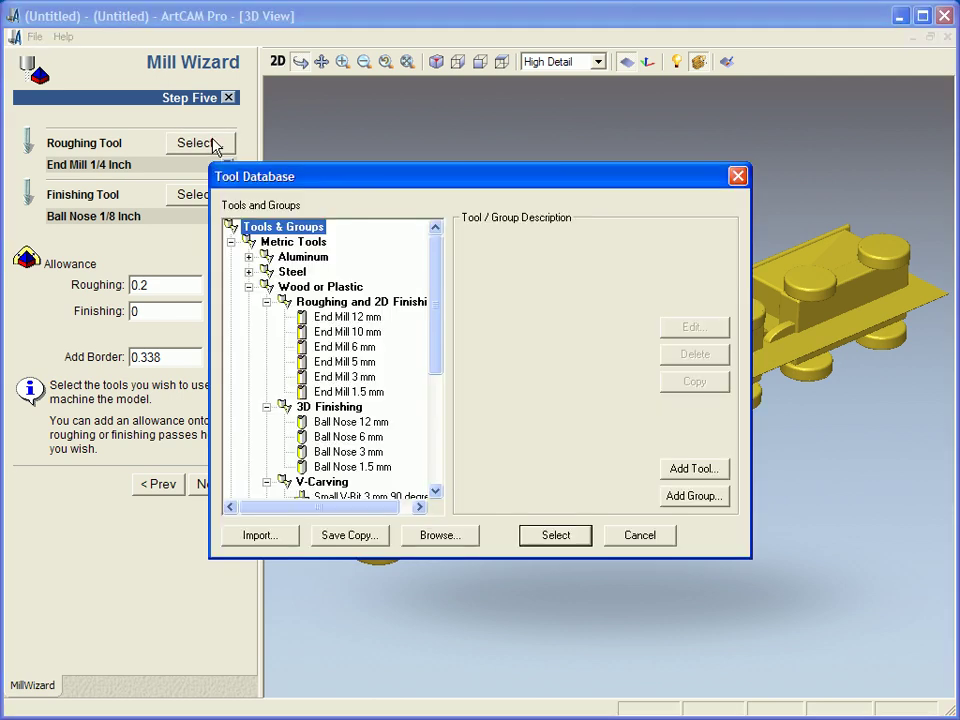
pyautogui.click(248, 287)
pyautogui.click(231, 242)
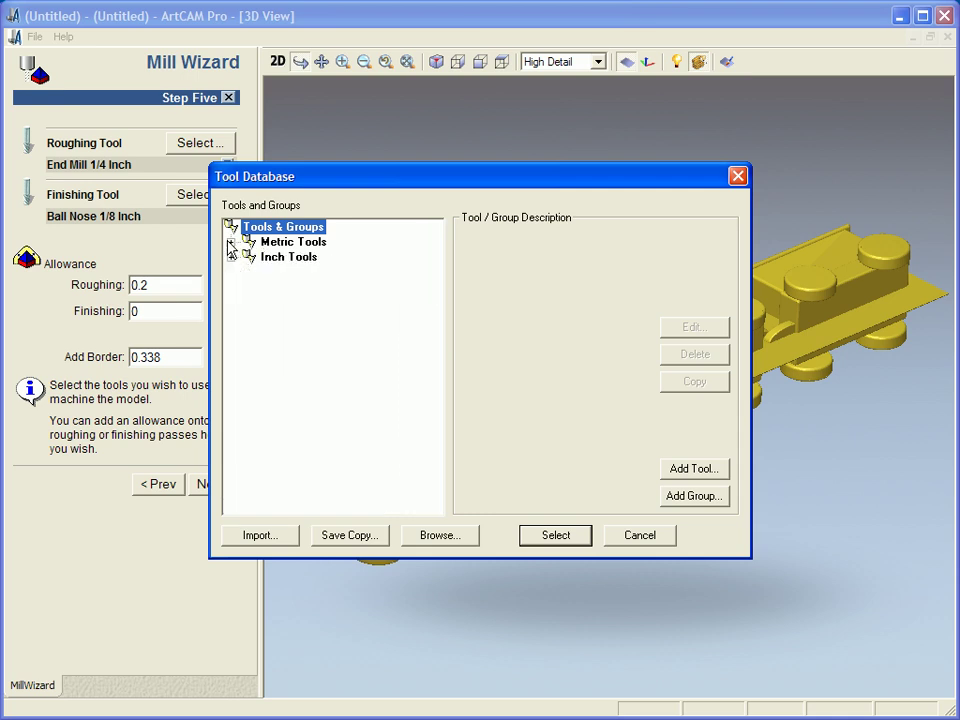
pyautogui.click(231, 242)
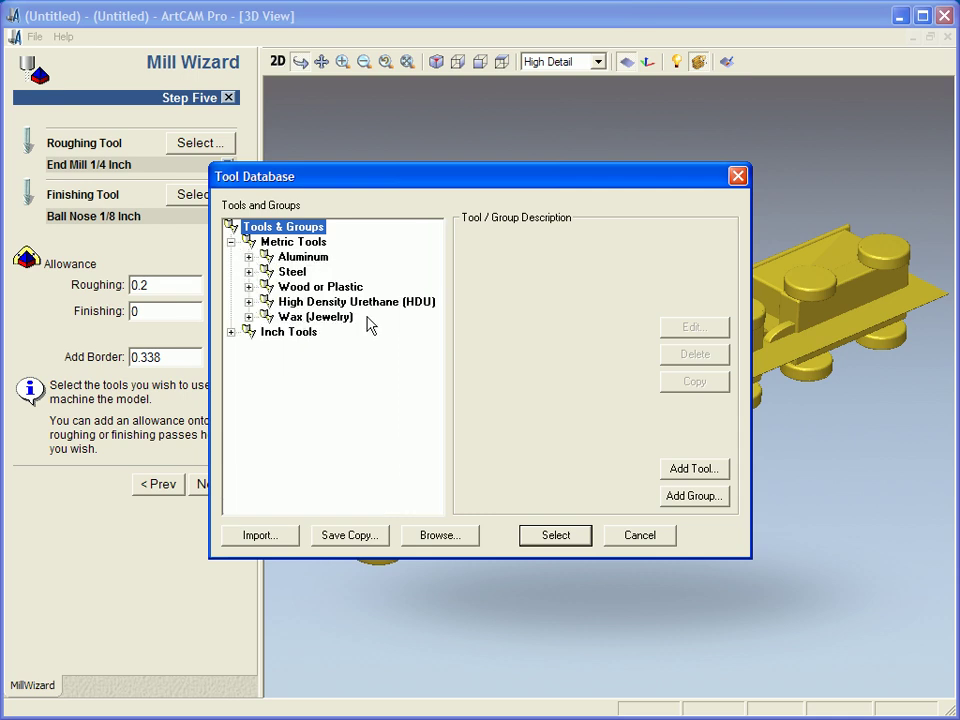
pyautogui.click(248, 287)
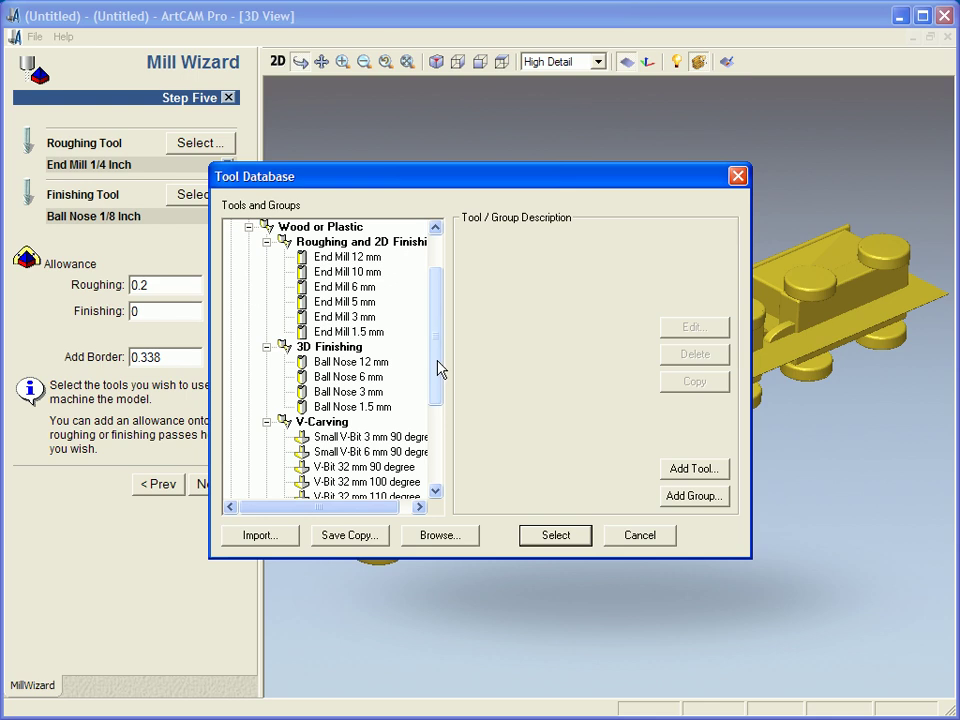
pyautogui.moveTo(440, 368); pyautogui.dragTo(433, 326)
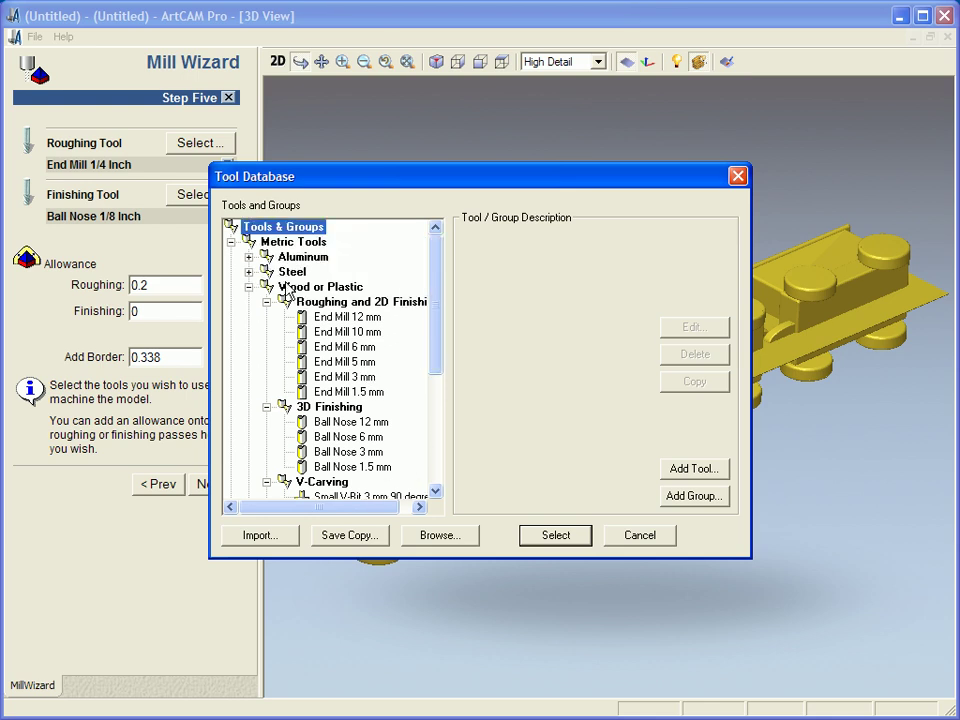
pyautogui.moveTo(431, 321); pyautogui.dragTo(446, 281)
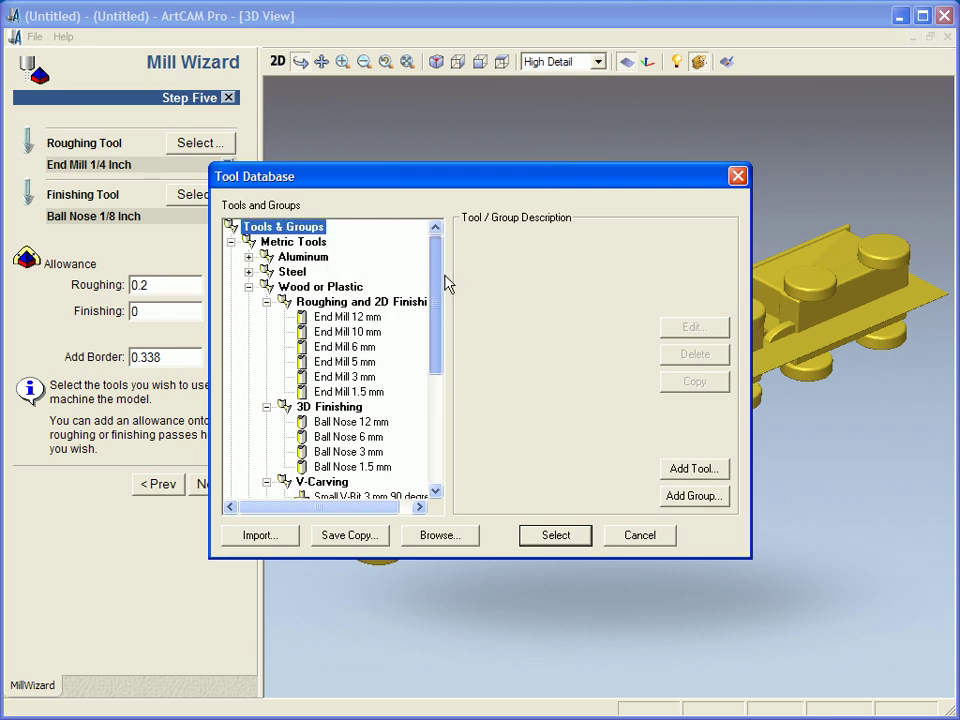
pyautogui.click(360, 333)
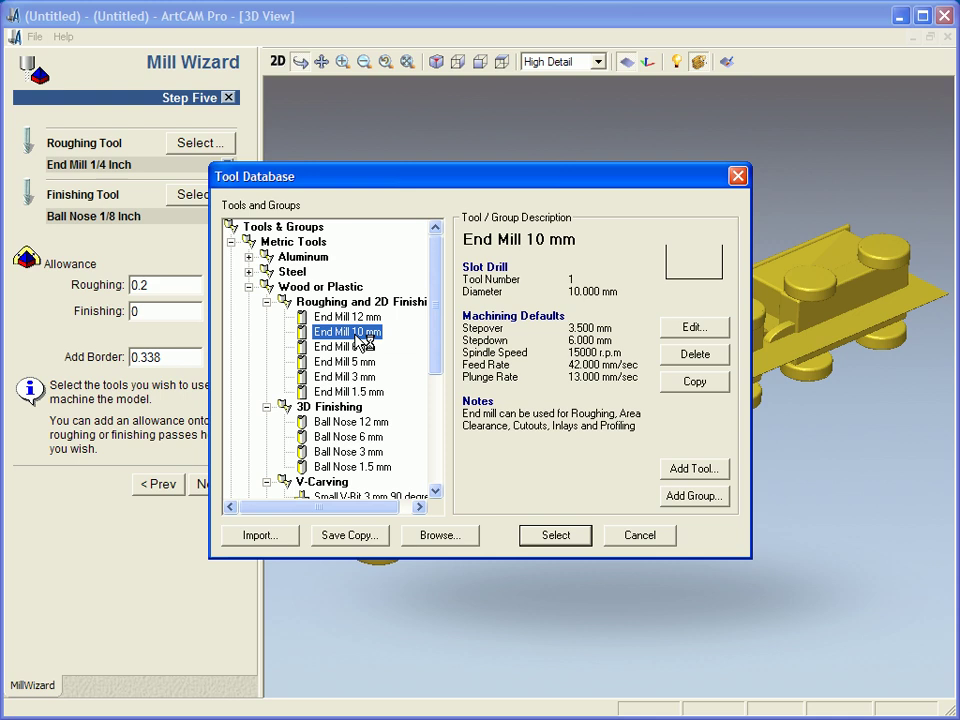
pyautogui.click(692, 328)
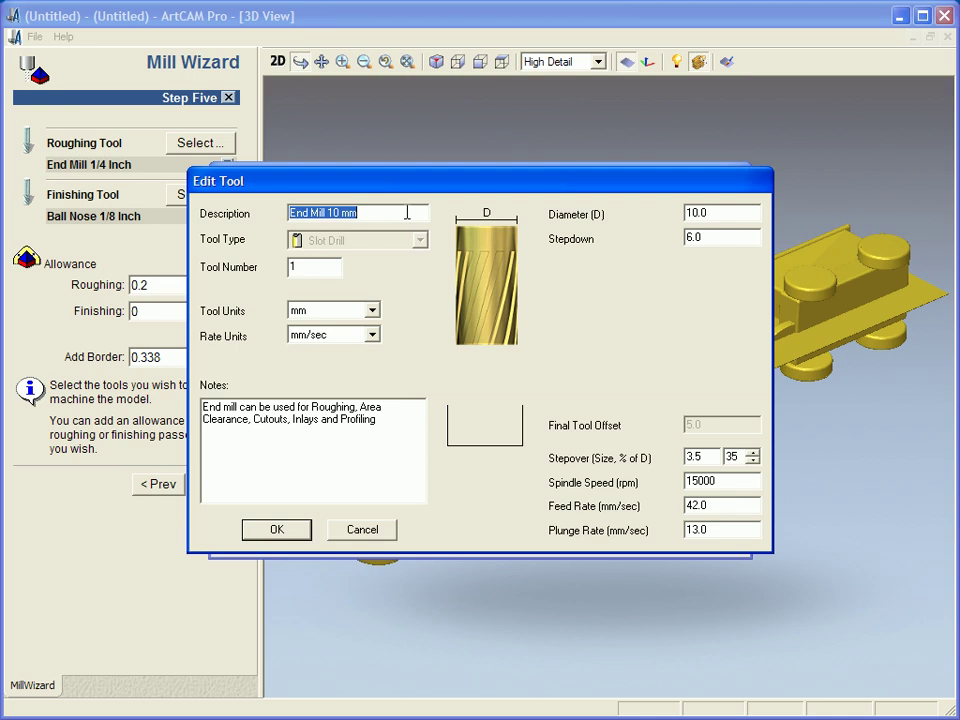
pyautogui.click(295, 531)
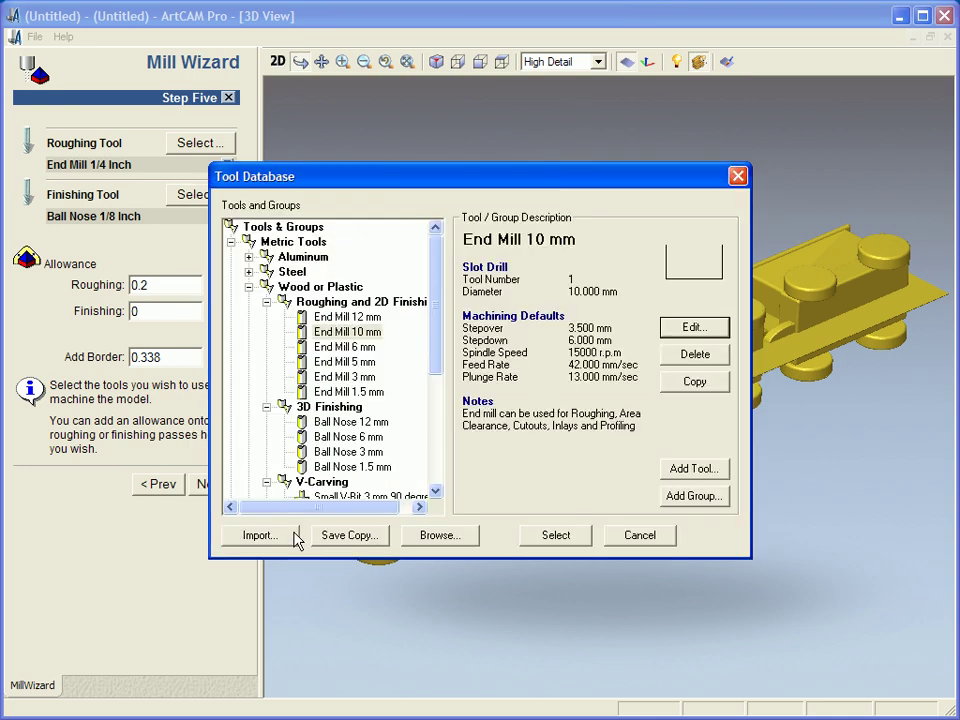
pyautogui.click(553, 536)
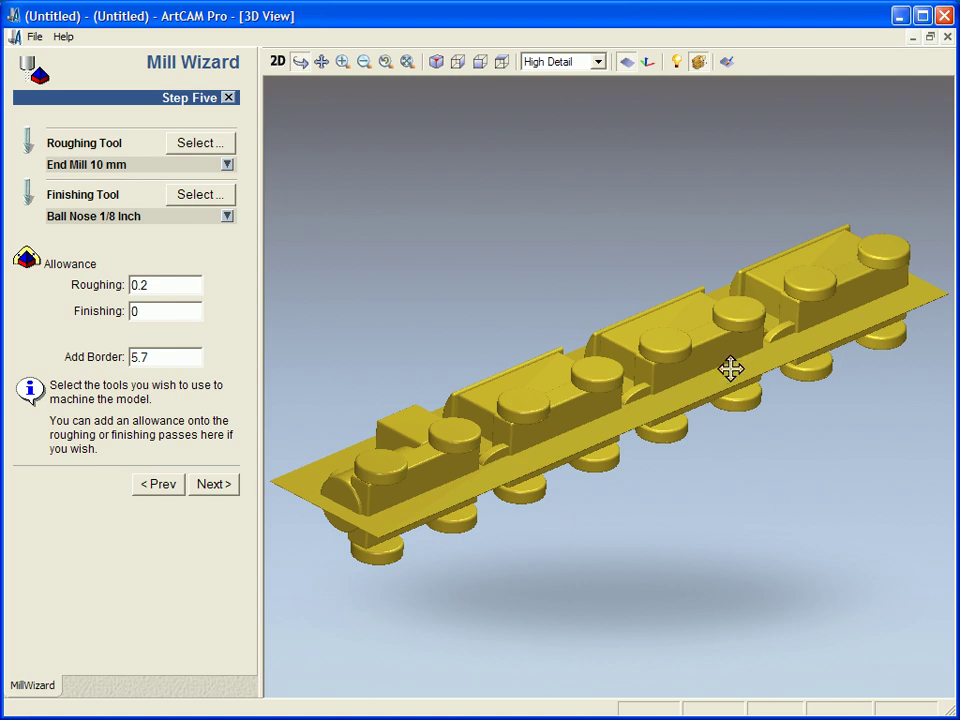
# Choose Ball Nose 1.5 mm from the tool database as the finishing tool.
pyautogui.moveTo(730, 369)
pyautogui.mouseDown()
pyautogui.moveTo(724, 433)
pyautogui.moveTo(733, 395)
pyautogui.mouseUp()
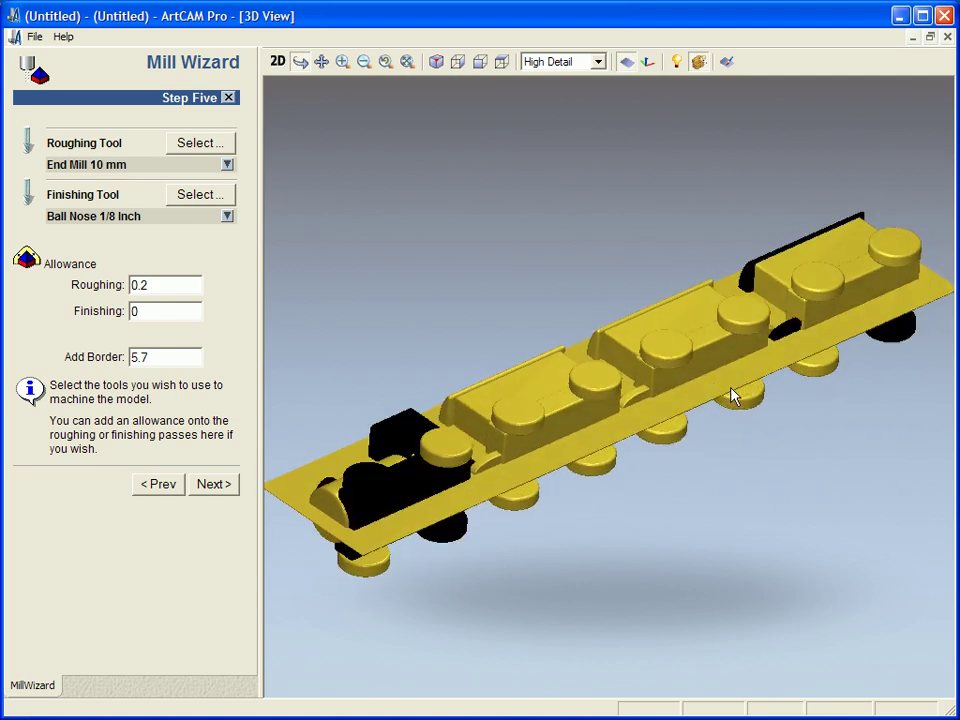
pyautogui.click(200, 201)
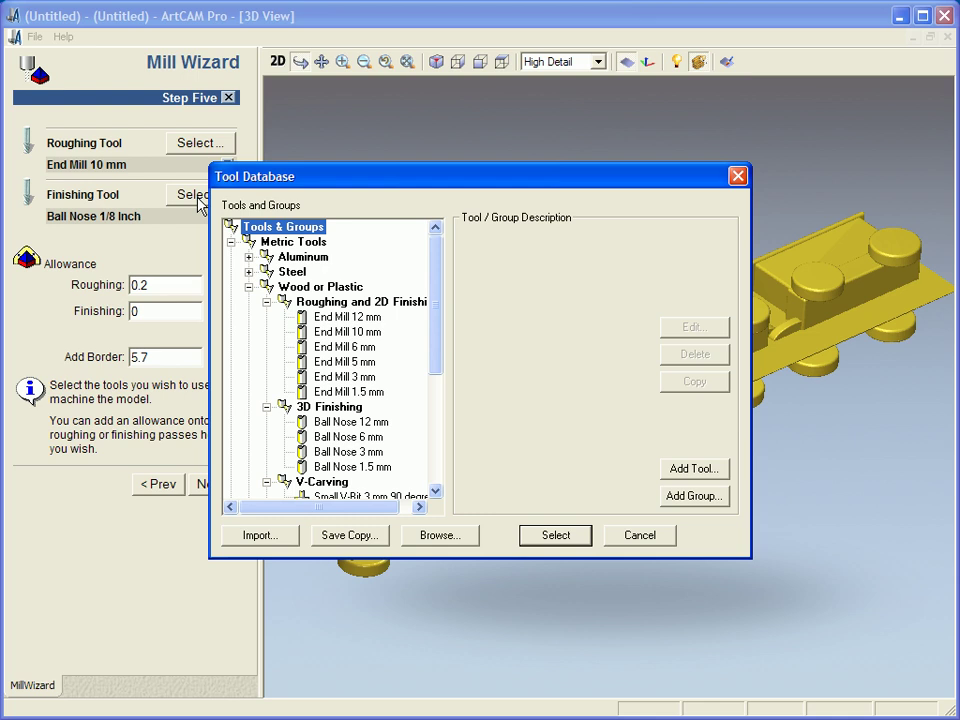
pyautogui.moveTo(435, 349); pyautogui.dragTo(439, 381)
pyautogui.click(352, 406)
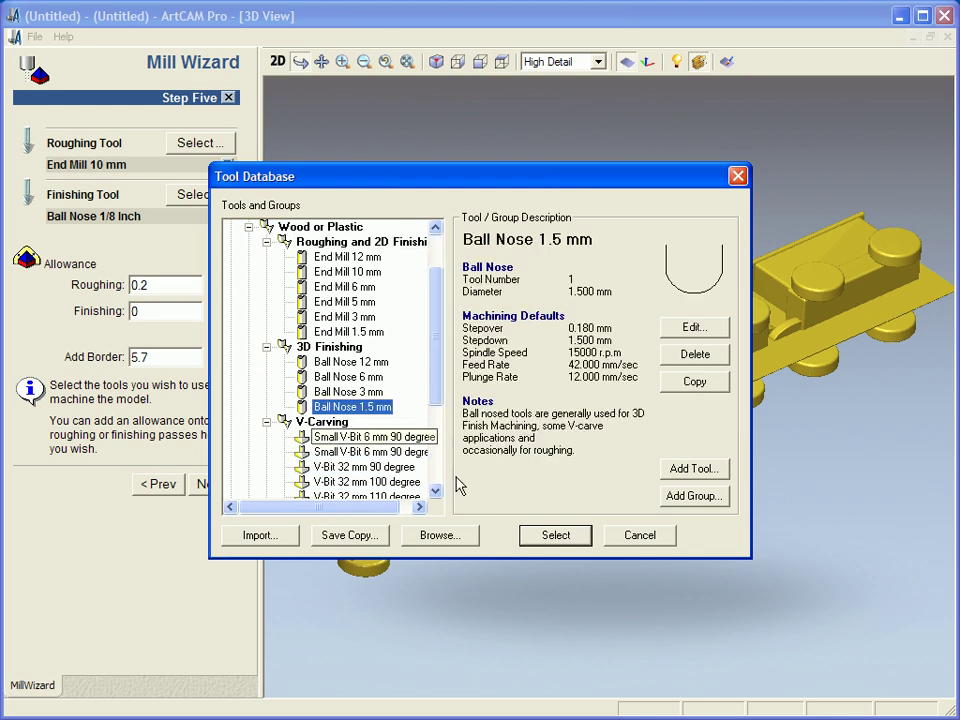
pyautogui.click(555, 540)
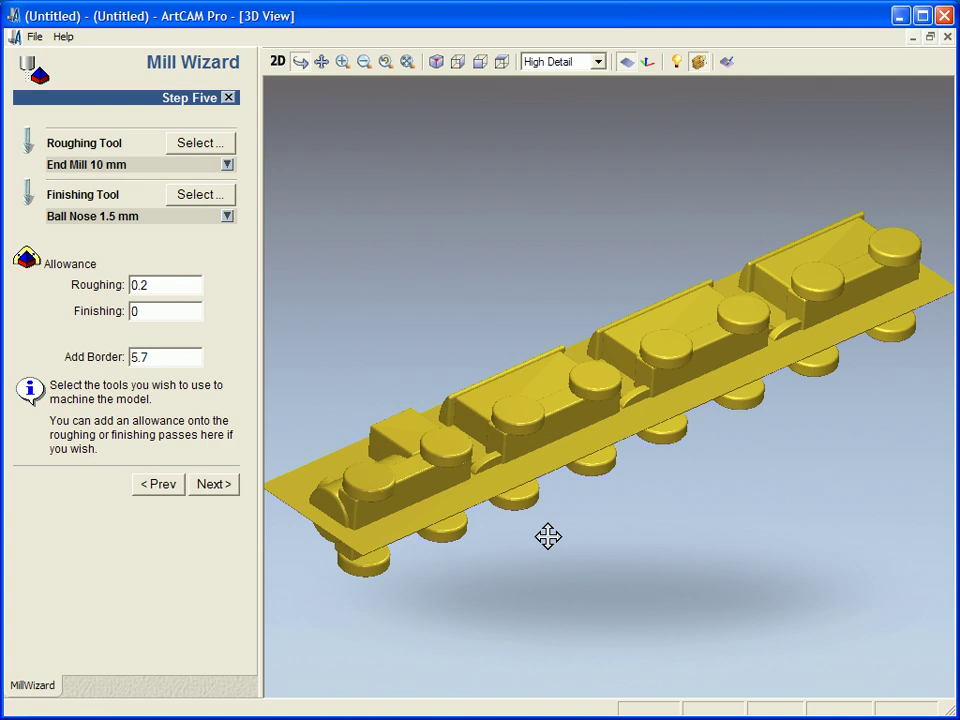
# Confirm the 0.2 roughing and 0 finishing allowances and continue to Step Six, Strategy.
pyautogui.moveTo(548, 537); pyautogui.dragTo(585, 516)
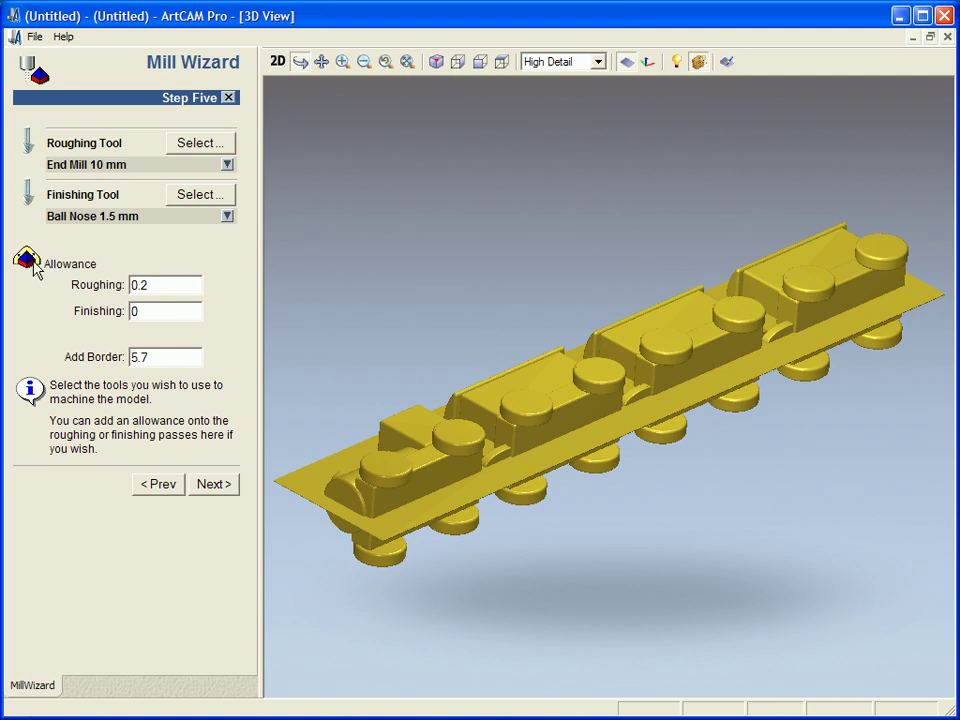
pyautogui.doubleClick(152, 286)
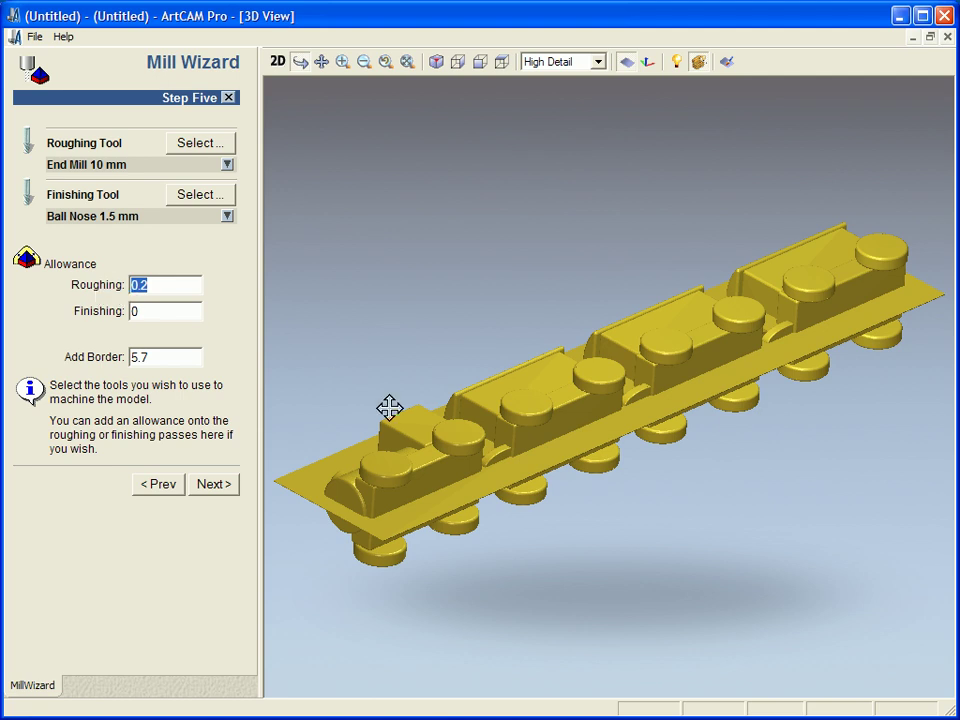
pyautogui.scroll(5, 628, 426)
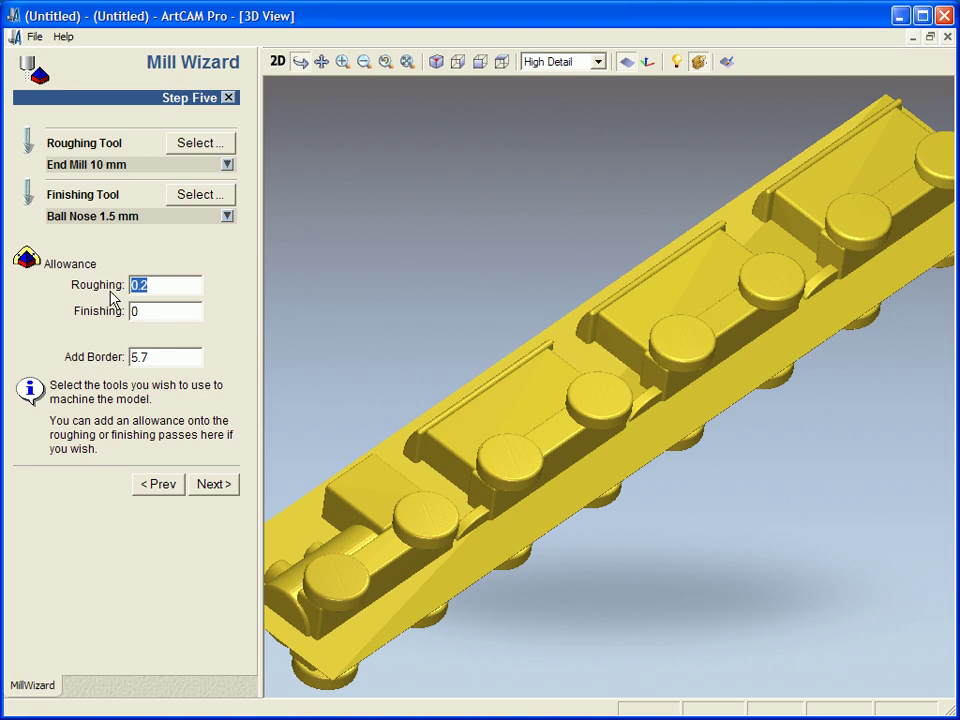
pyautogui.press('Tab')
pyautogui.click(227, 485)
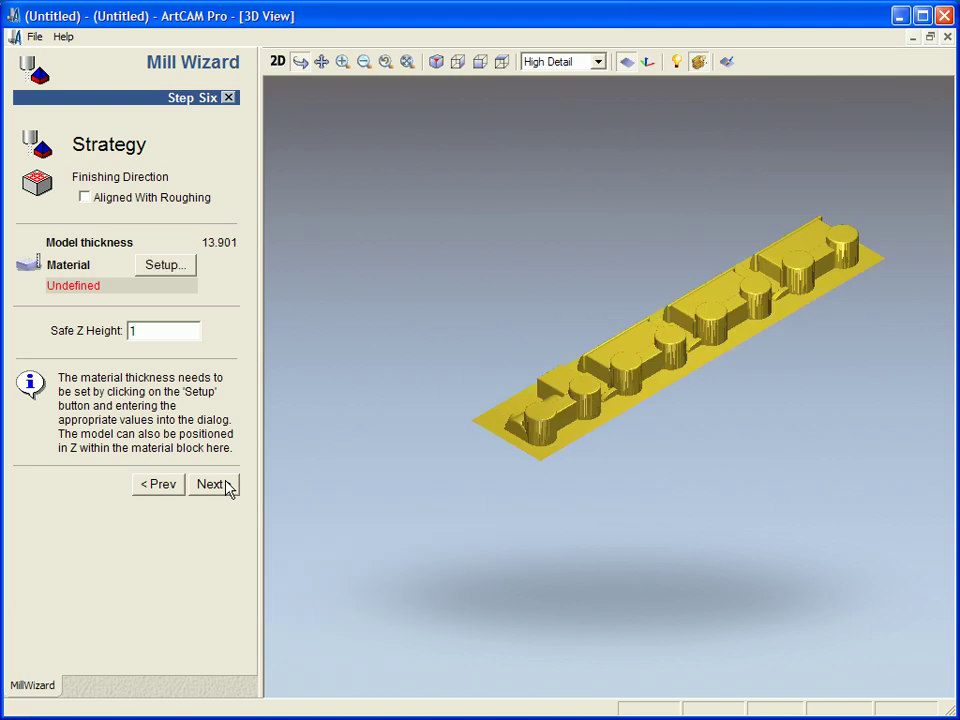
# Set the material thickness to 15 mm in Setup and continue to Step Seven, Calculate.
pyautogui.scroll(6, 679, 356)
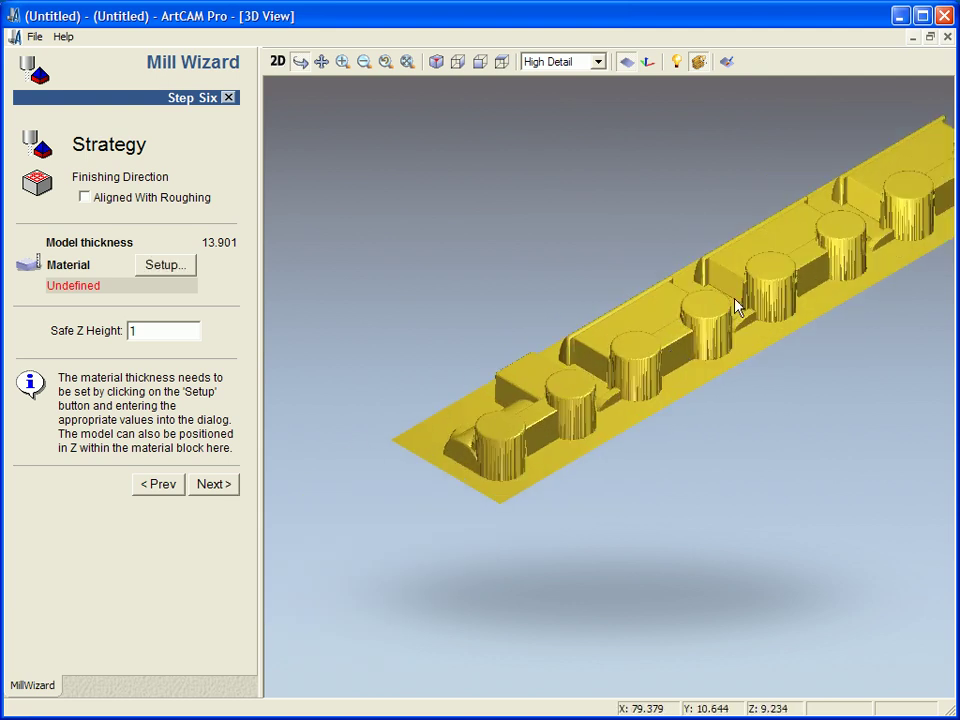
pyautogui.moveTo(737, 305); pyautogui.dragTo(601, 381, button='middle')
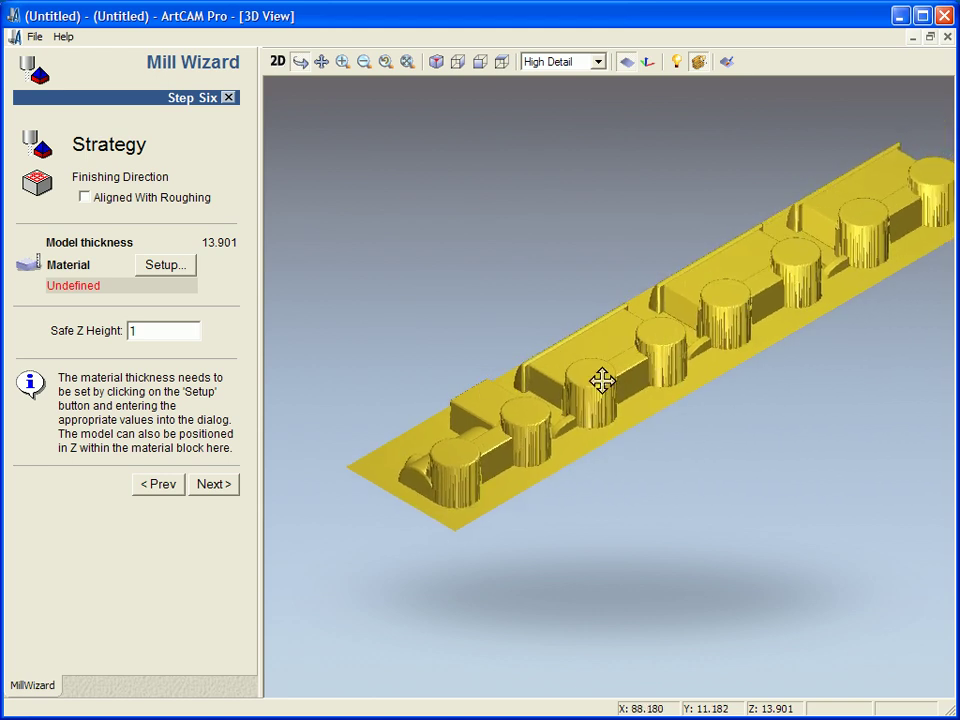
pyautogui.scroll(2, 601, 381)
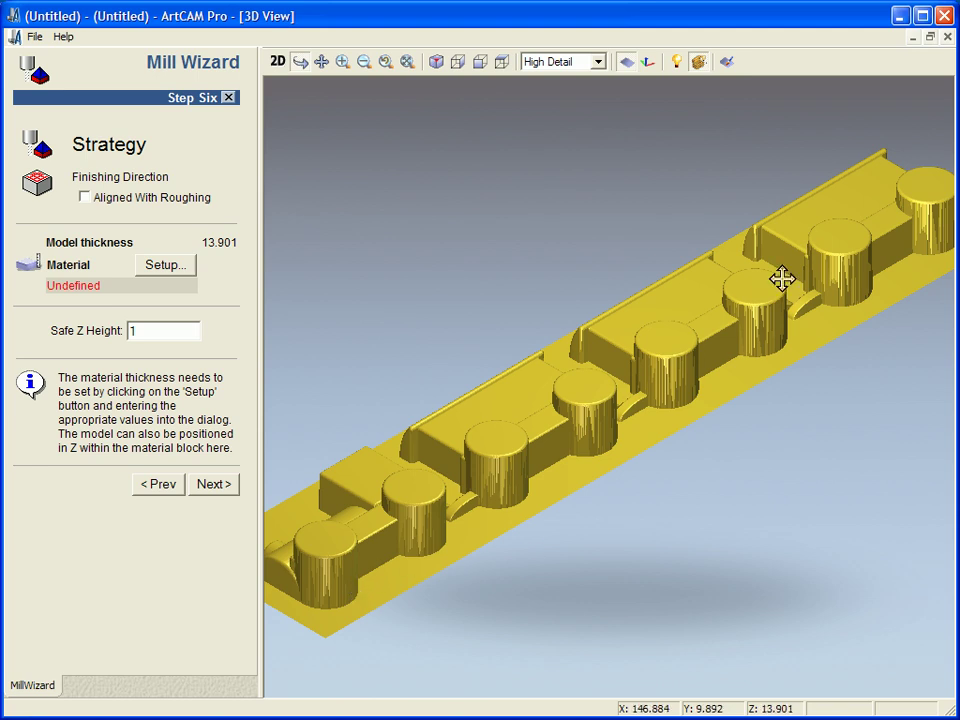
pyautogui.click(86, 199)
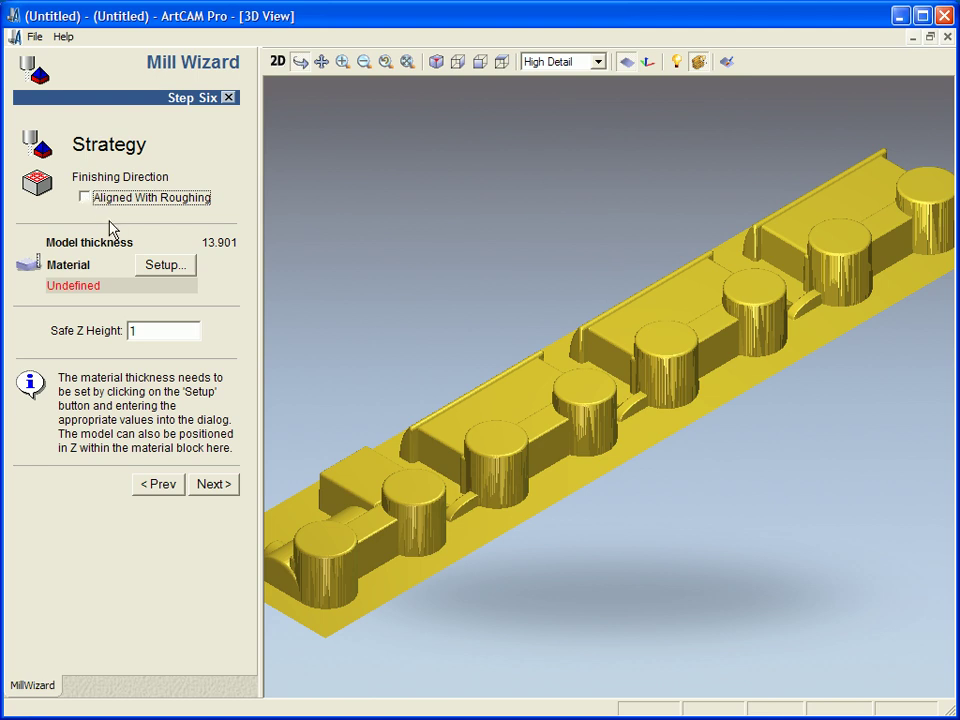
pyautogui.click(159, 267)
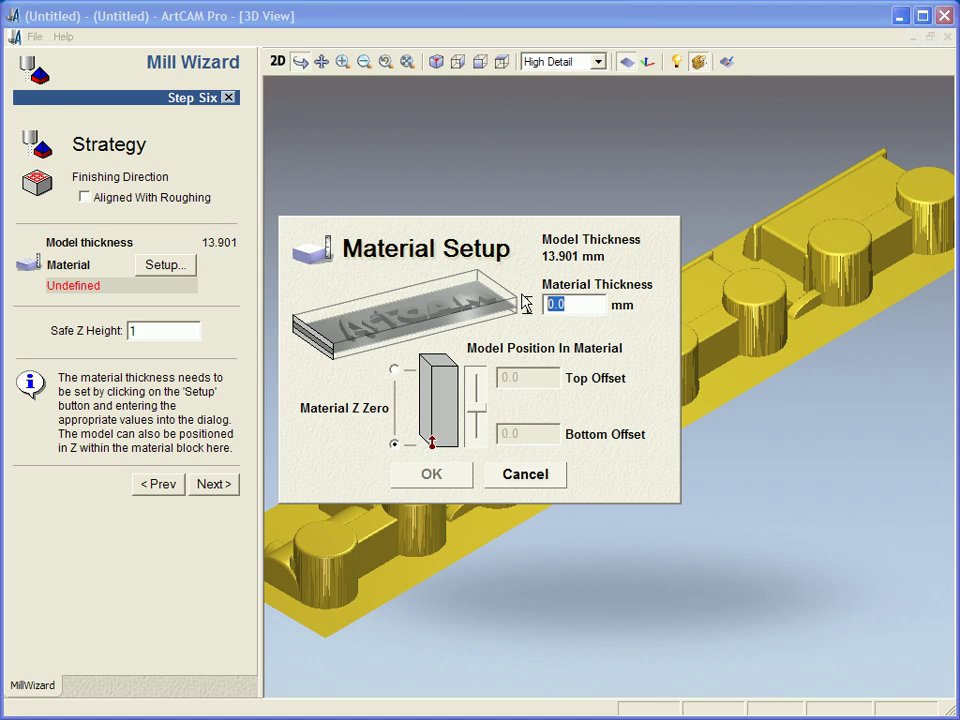
pyautogui.write('15')
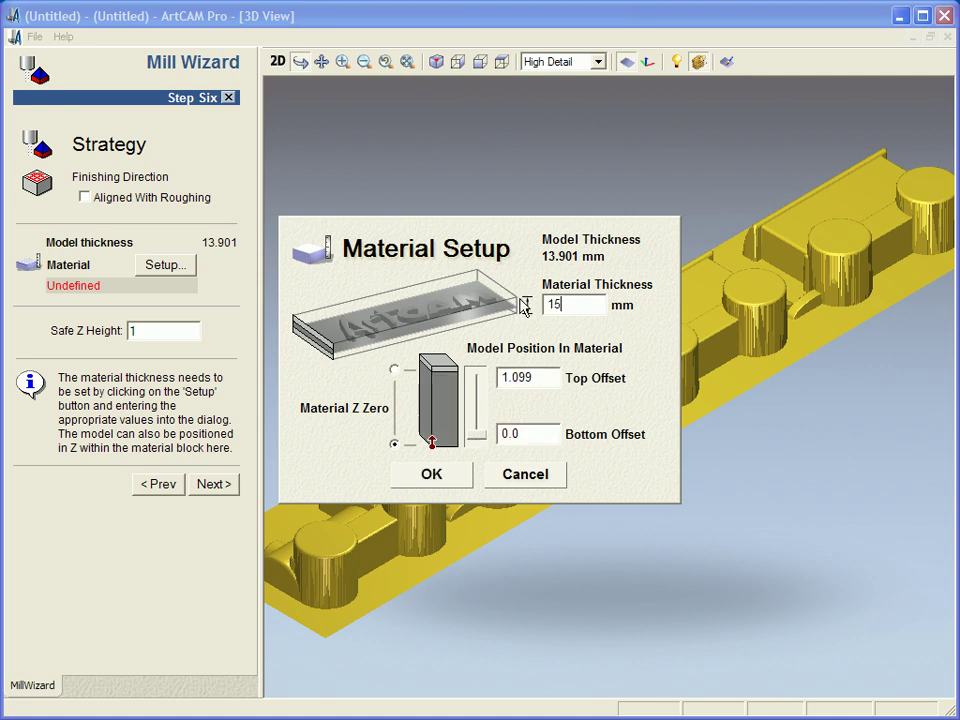
pyautogui.click(446, 484)
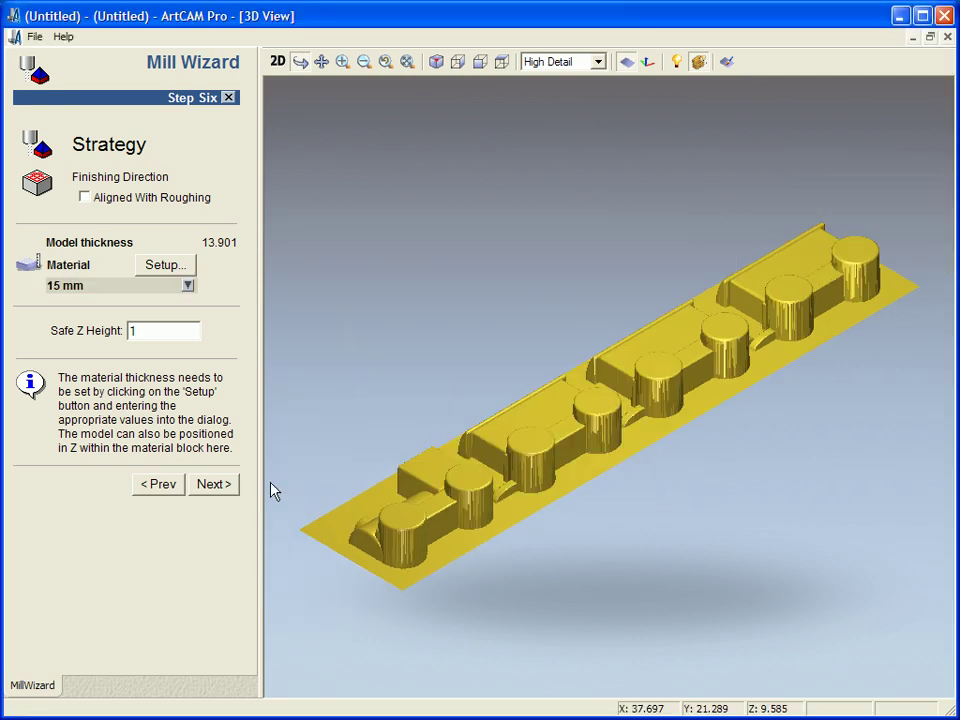
pyautogui.click(228, 484)
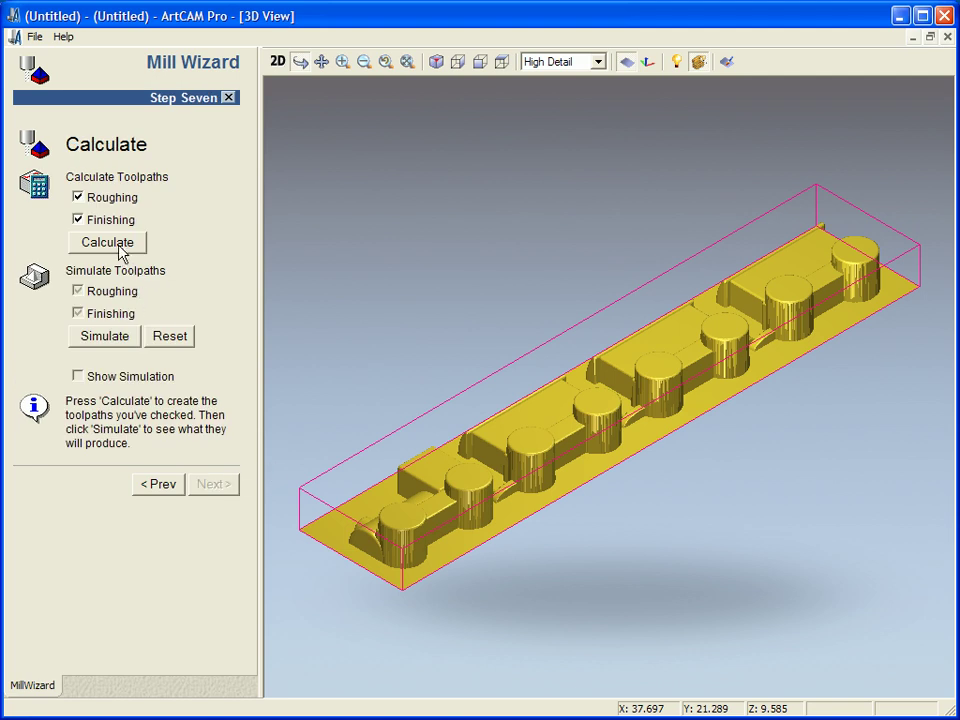
# Calculate the roughing and finishing toolpaths, then bring up the simulation Block Definition dialog.
pyautogui.click(116, 243)
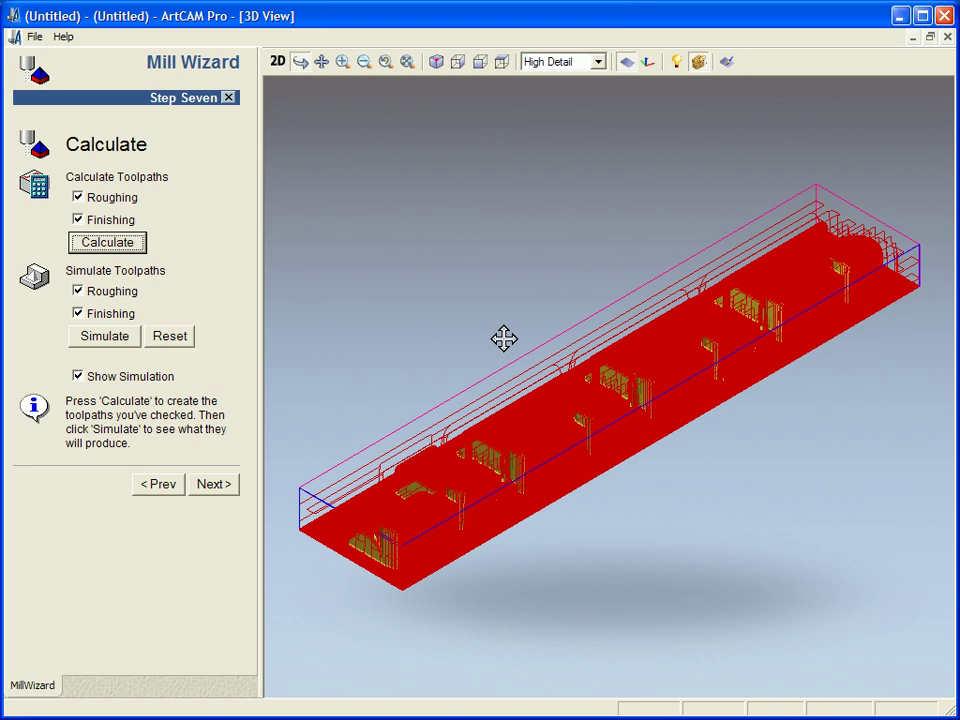
pyautogui.click(103, 340)
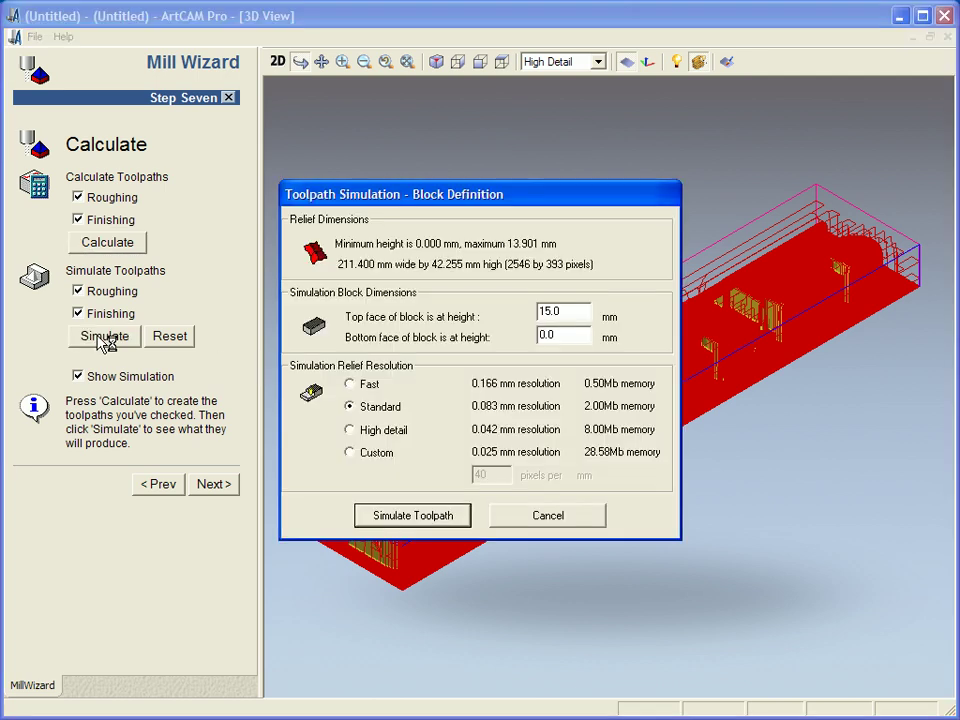
# Simulate both toolpaths on the block and zoom in on the machined train wagons.
pyautogui.click(393, 515)
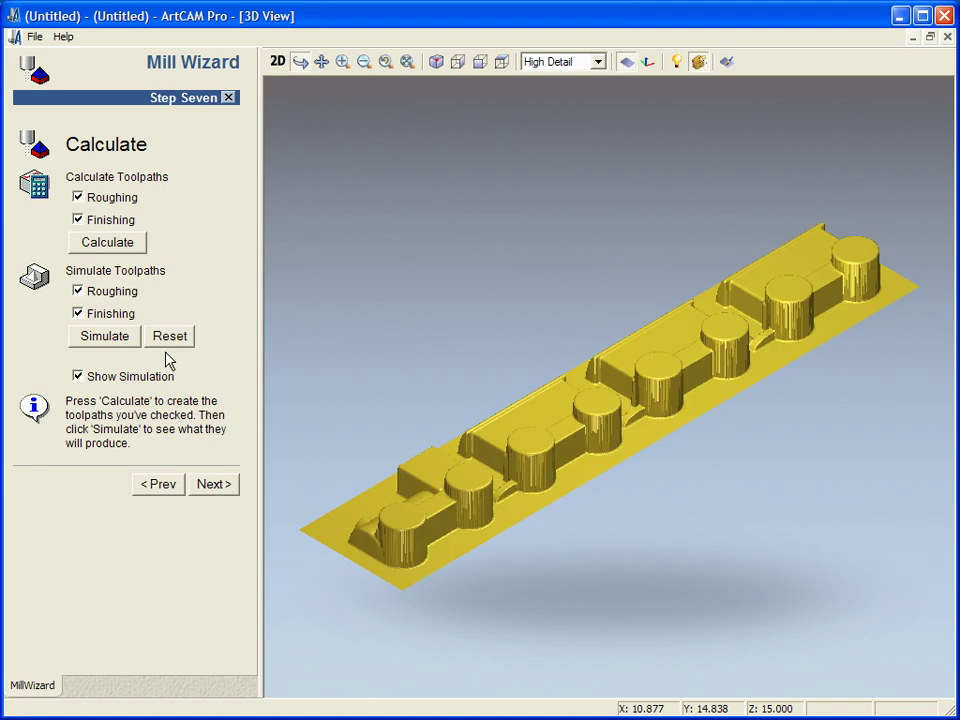
pyautogui.moveTo(456, 399); pyautogui.dragTo(548, 493)
pyautogui.scroll(5, 548, 490)
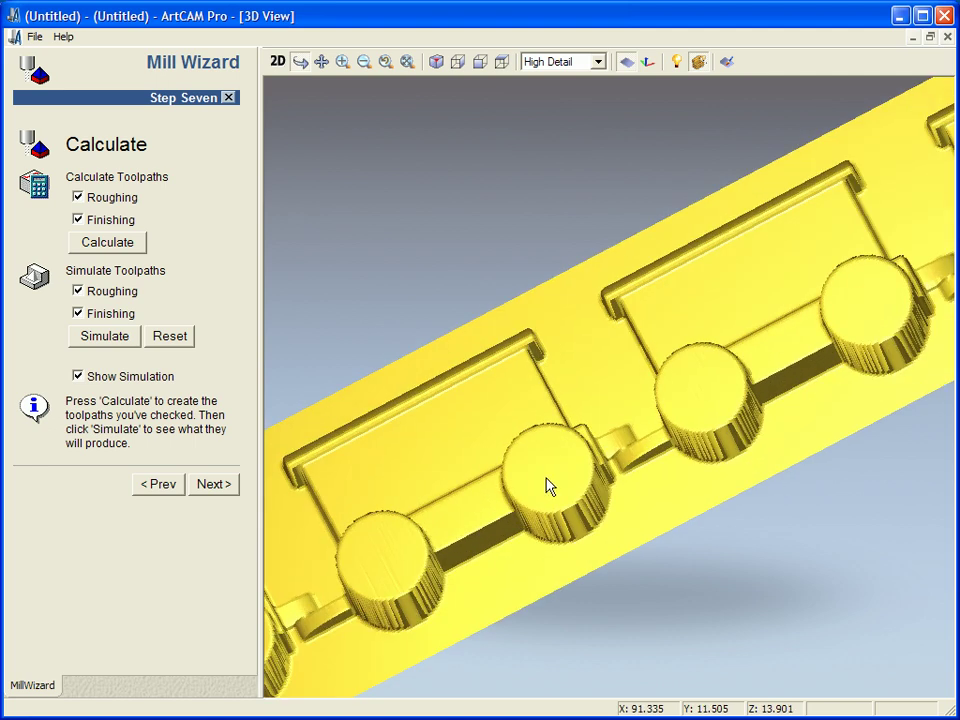
pyautogui.moveTo(549, 484); pyautogui.dragTo(692, 403, button='middle')
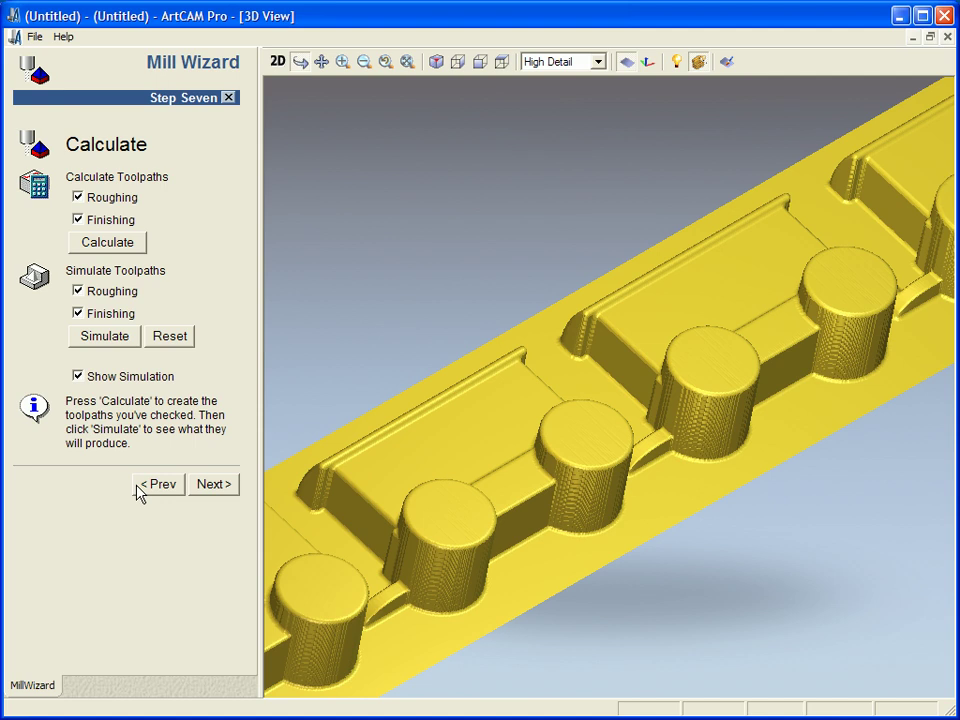
# Advance to the save-paths step and open the roughing toolpath save window.
pyautogui.click(212, 487)
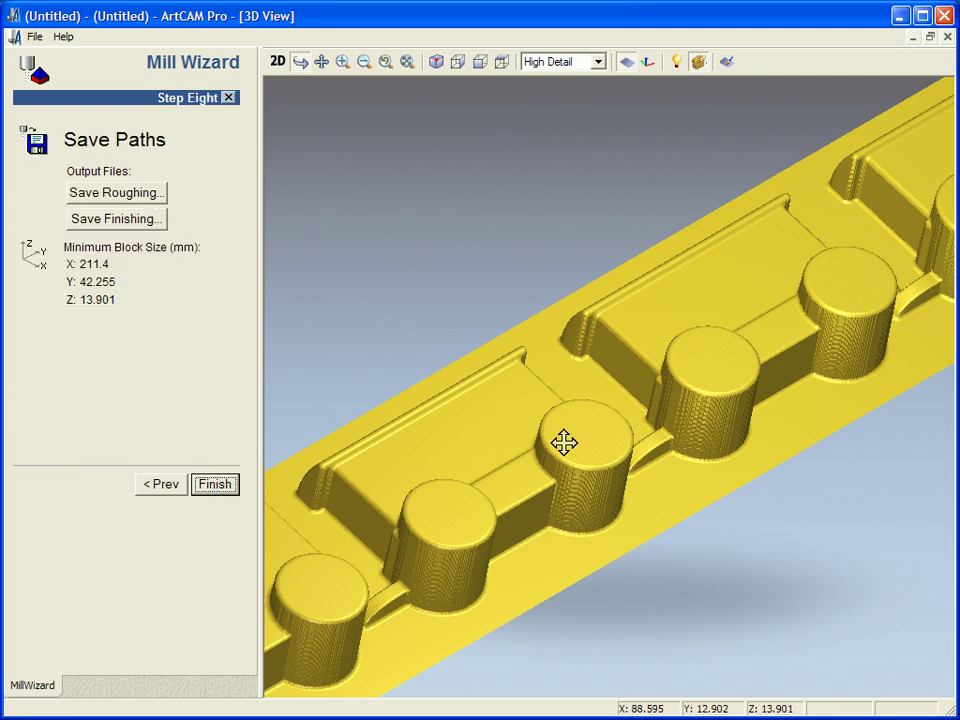
pyautogui.moveTo(564, 444)
pyautogui.mouseDown()
pyautogui.moveTo(543, 416)
pyautogui.moveTo(541, 441)
pyautogui.mouseUp()
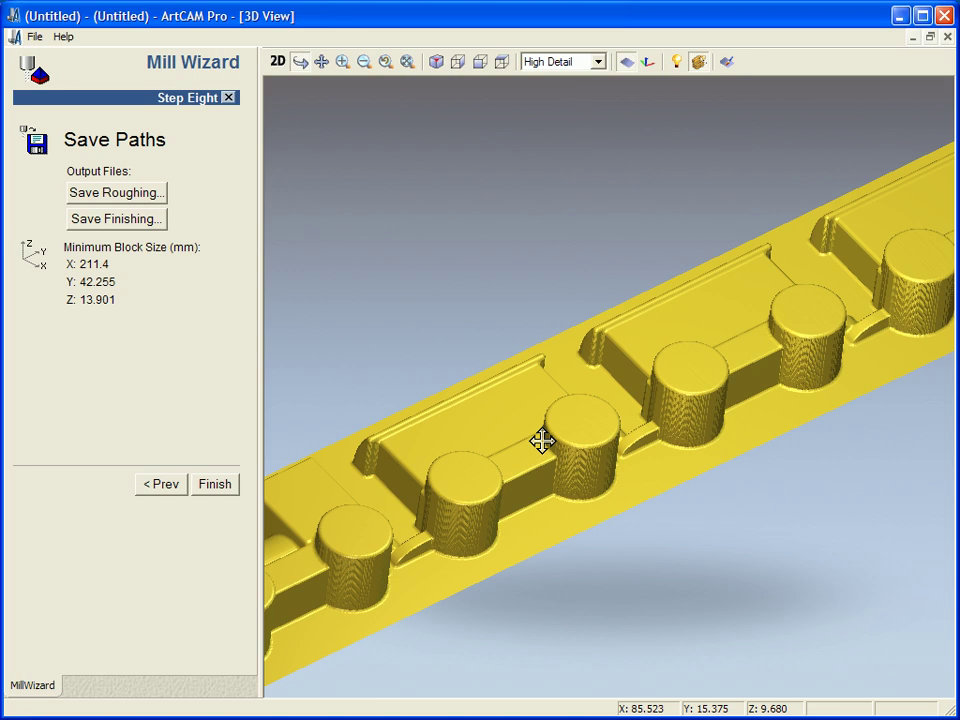
pyautogui.click(118, 194)
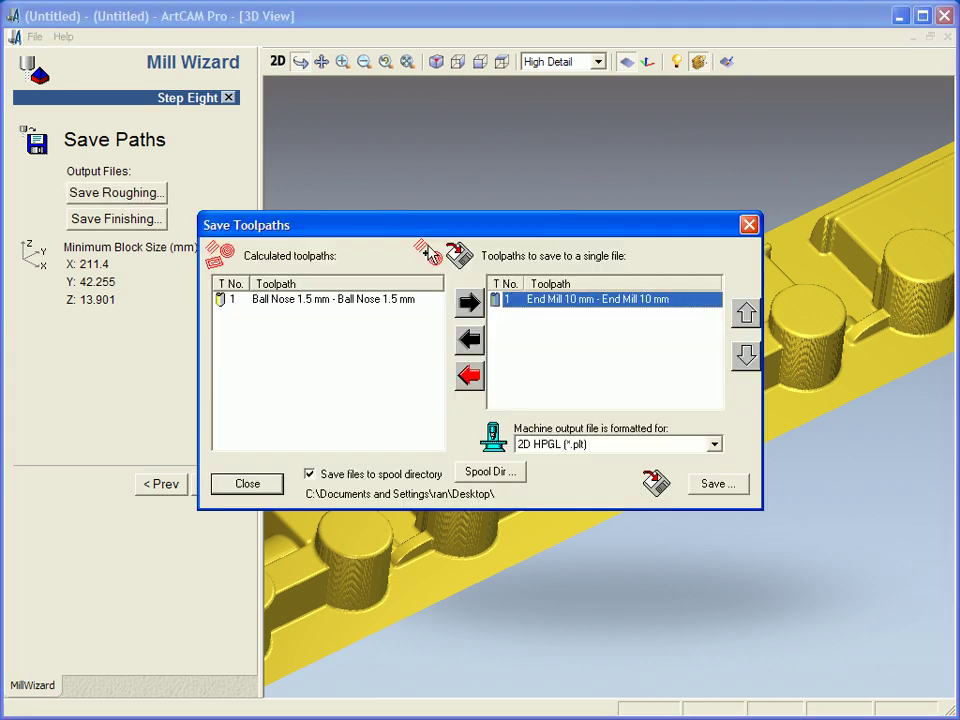
pyautogui.moveTo(416, 229); pyautogui.dragTo(356, 99)
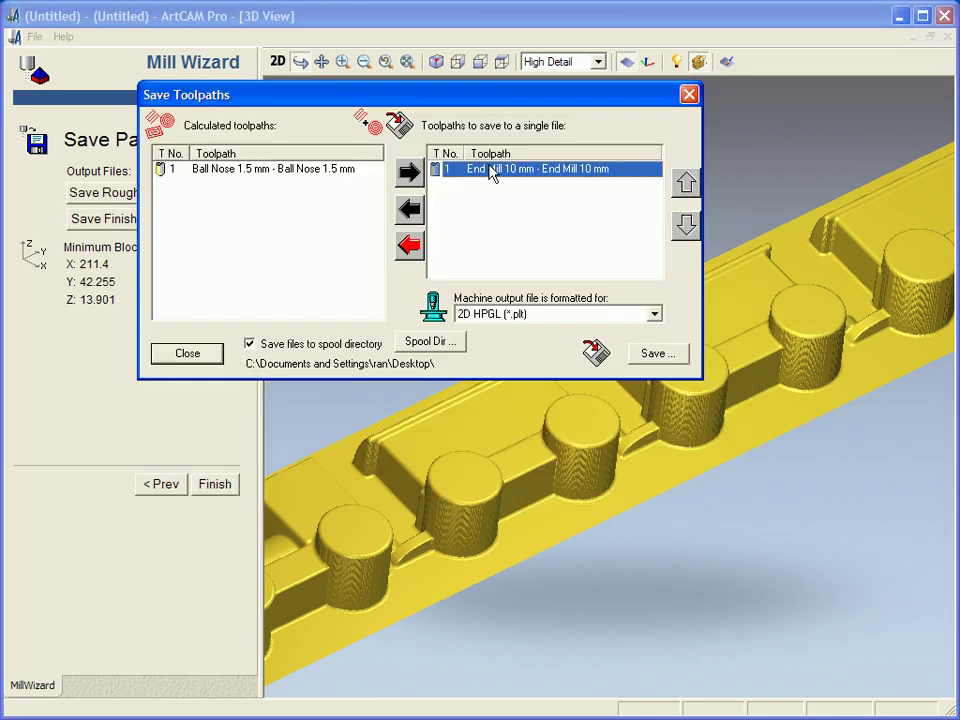
# Save the End Mill 10 mm roughing toolpath as ROUGHING.plt in 2D HPGL format, then remove it from the save list.
pyautogui.click(653, 314)
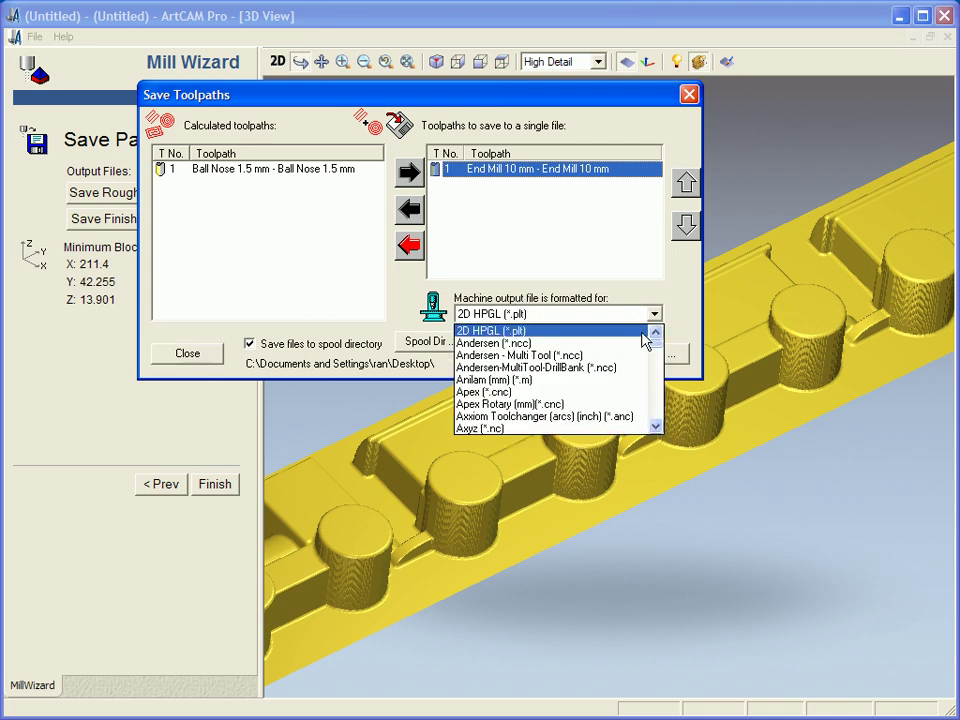
pyautogui.moveTo(655, 338); pyautogui.dragTo(655, 426)
pyautogui.scroll(6, 636, 413)
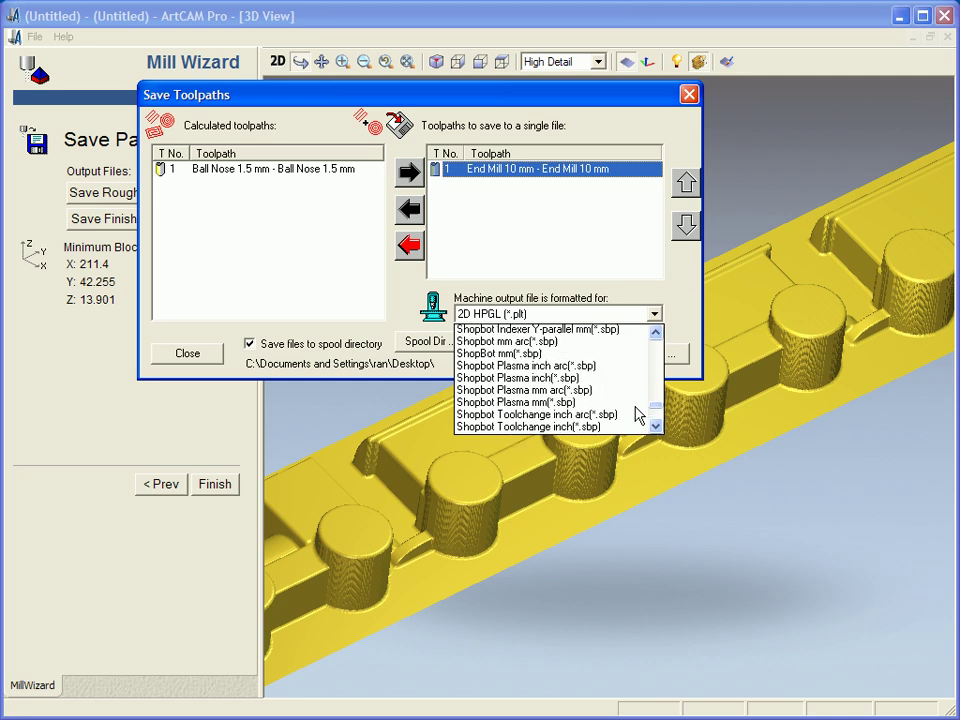
pyautogui.click(656, 314)
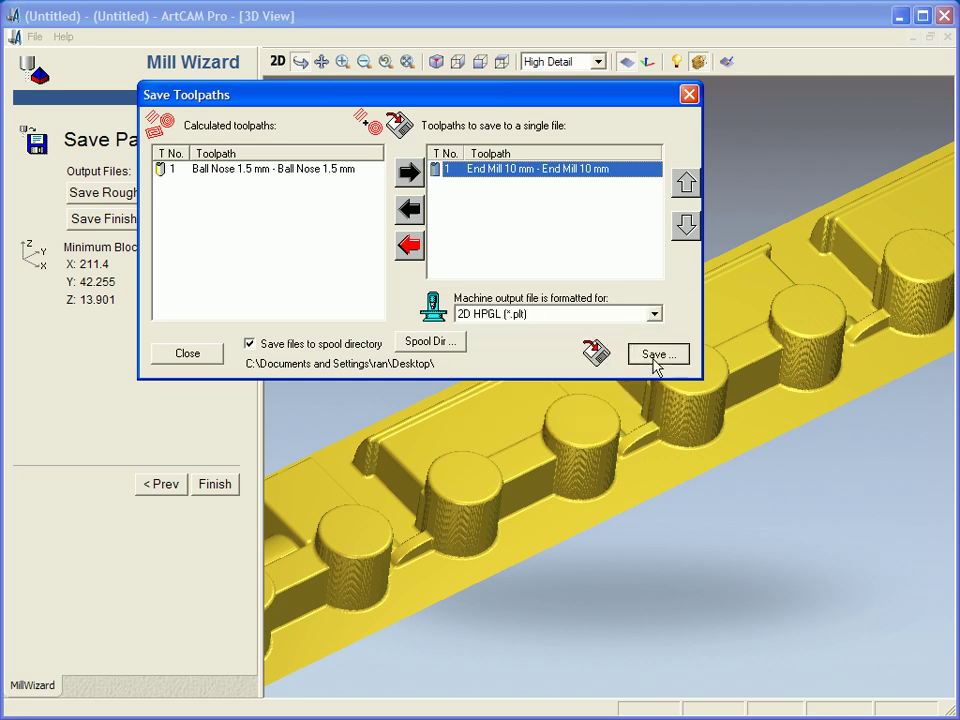
pyautogui.click(650, 352)
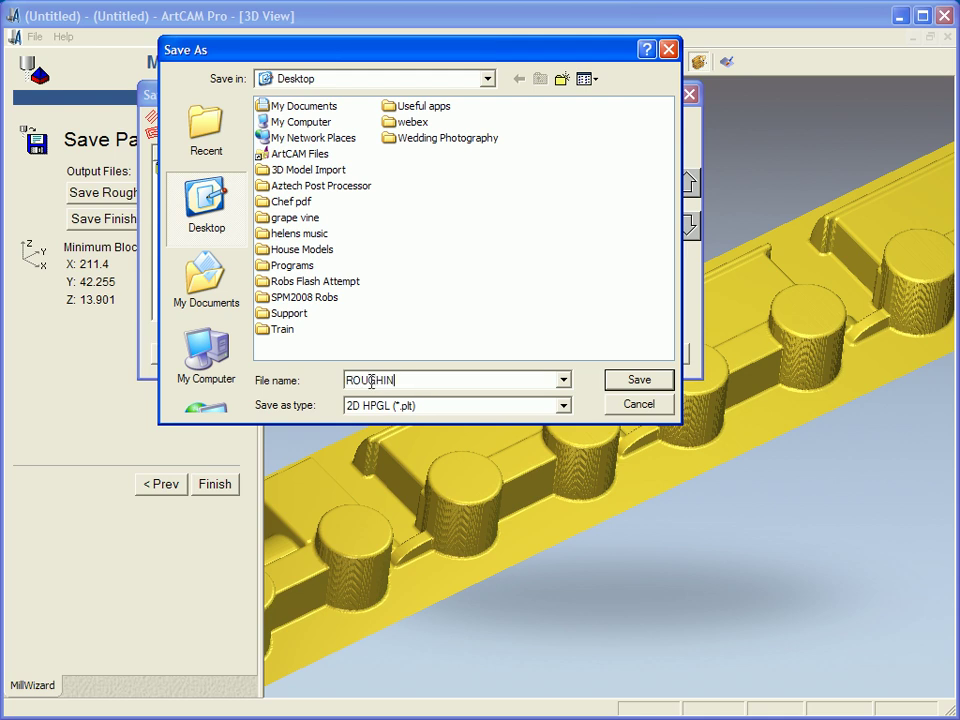
pyautogui.press('Return')
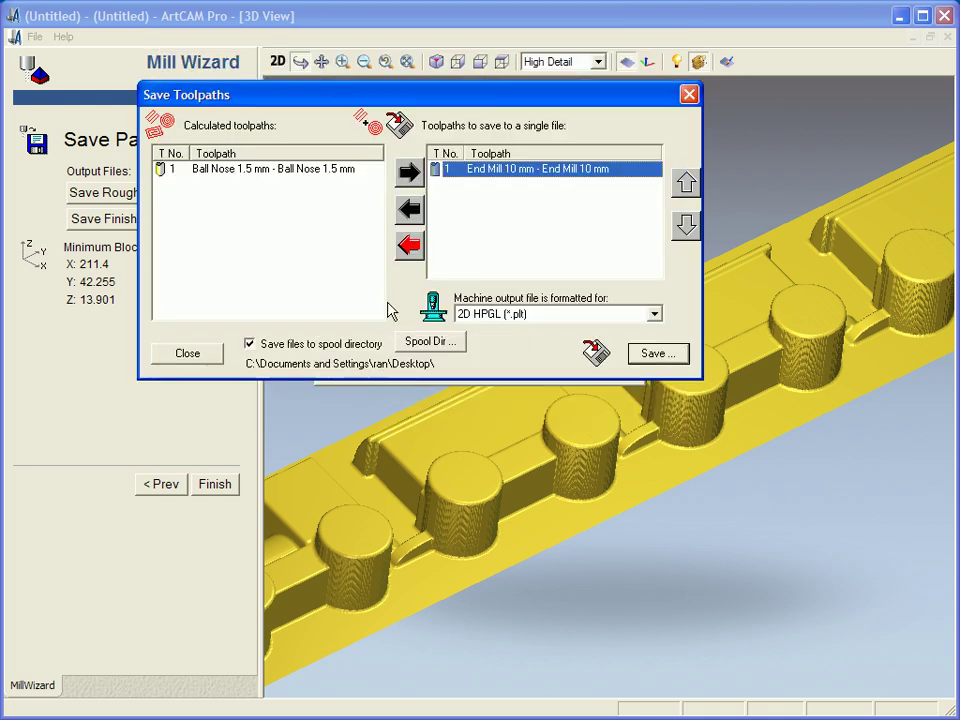
pyautogui.click(410, 215)
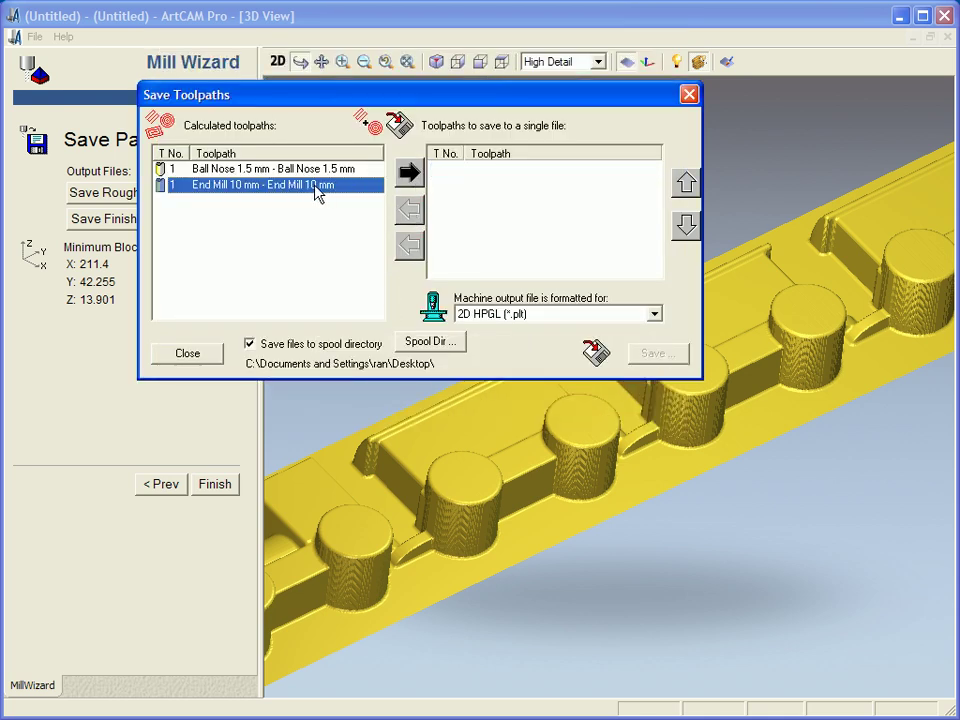
# Save the Ball Nose 1.5 mm finishing toolpath as FINISHING.plt and close the saving window.
pyautogui.click(317, 170)
pyautogui.click(409, 173)
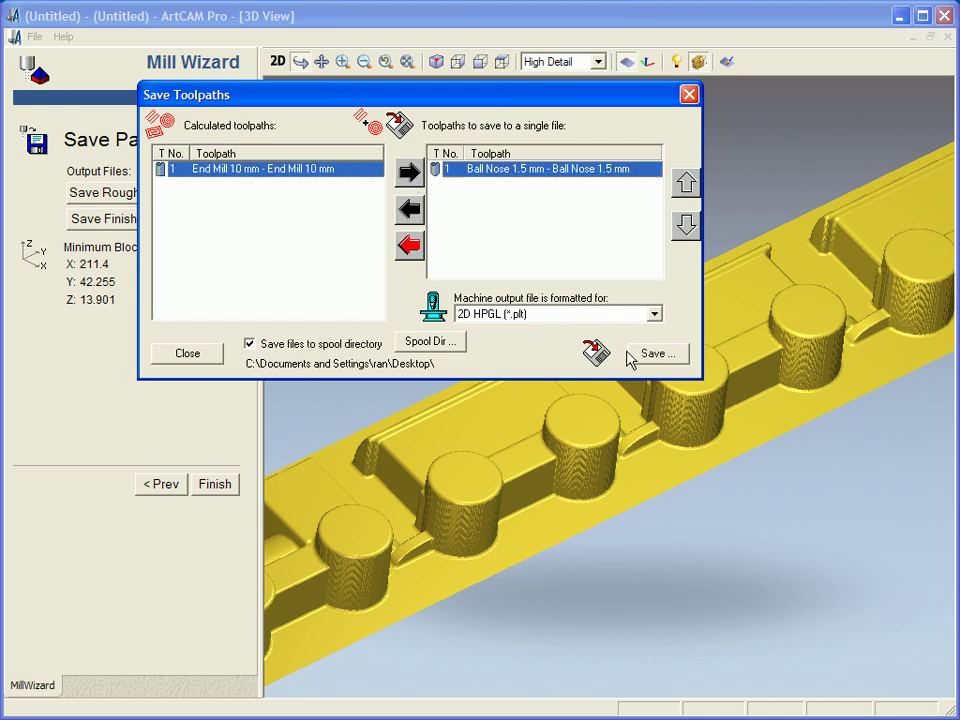
pyautogui.click(641, 355)
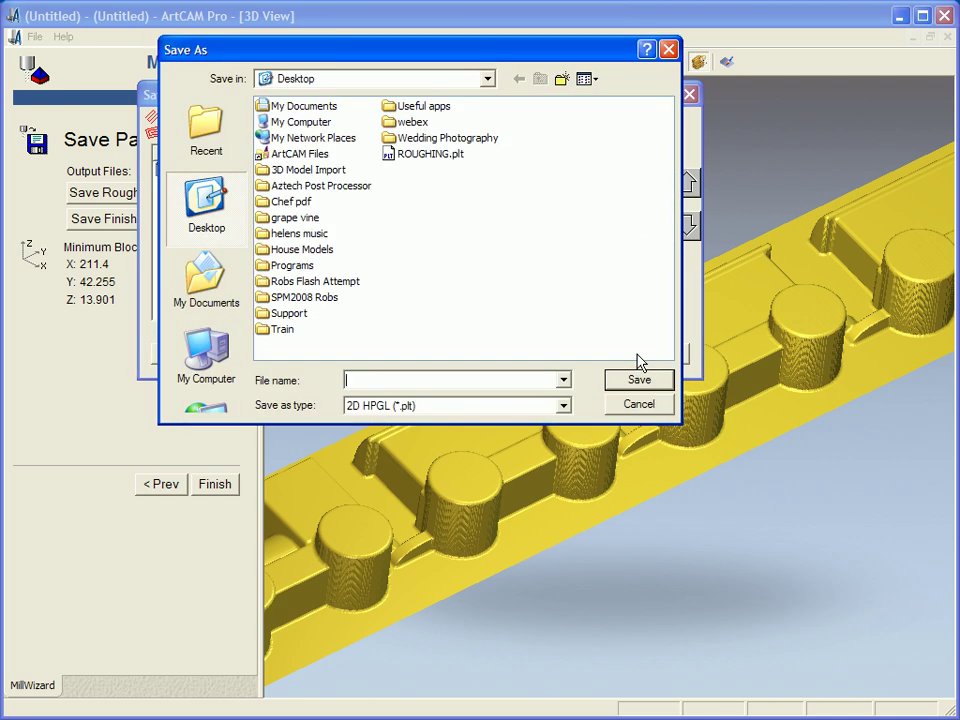
pyautogui.write('FINISHING')
pyautogui.click(638, 380)
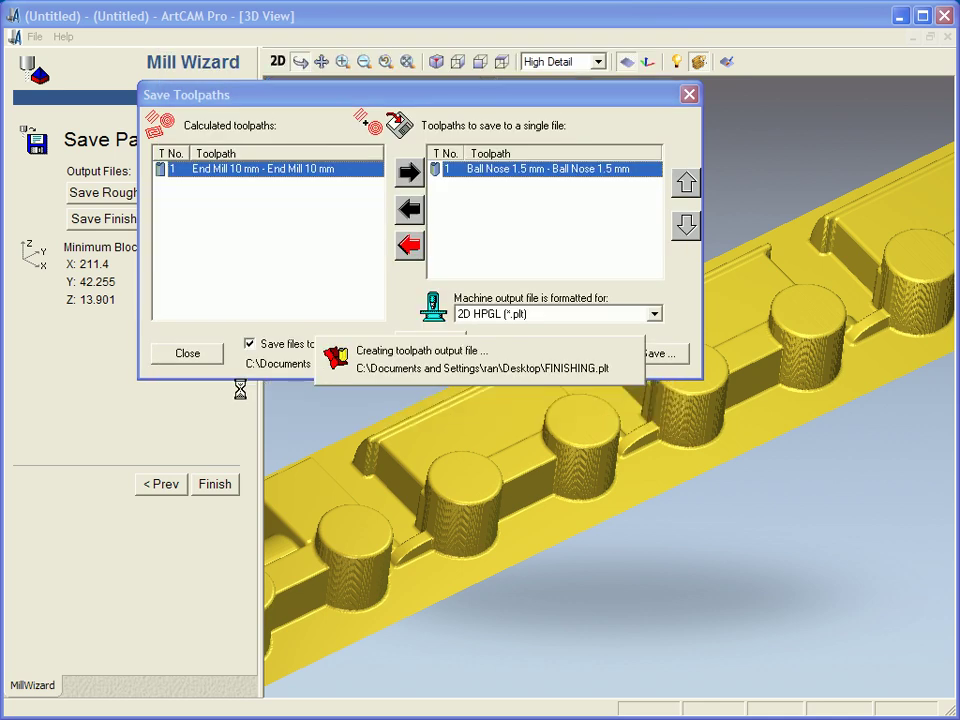
pyautogui.click(202, 355)
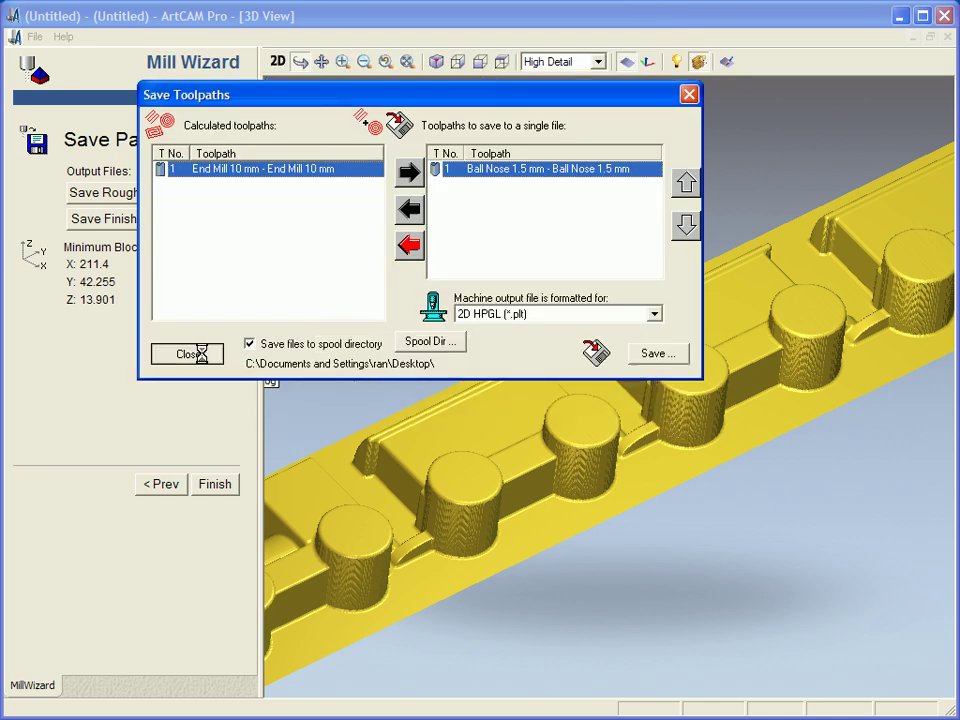